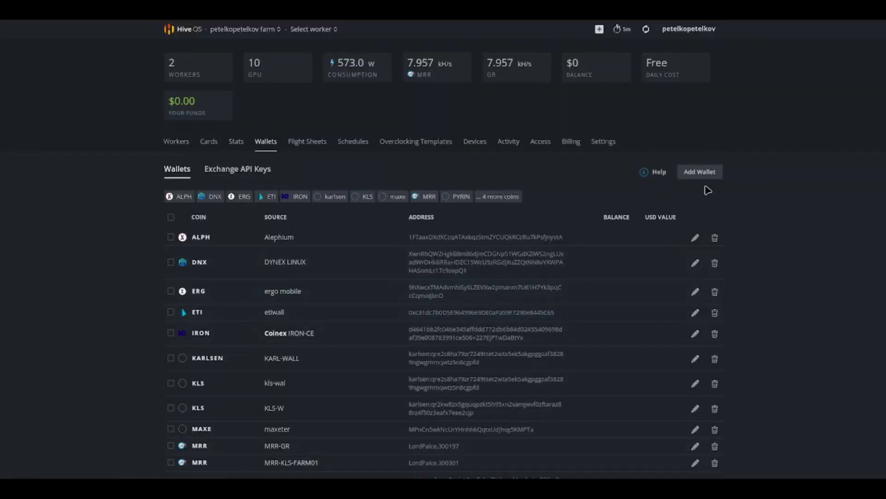
Step: Add an NYC coin wallet named 'NYC Wallet' using the pasted wallet address
left_click(700, 172)
left_click(450, 152)
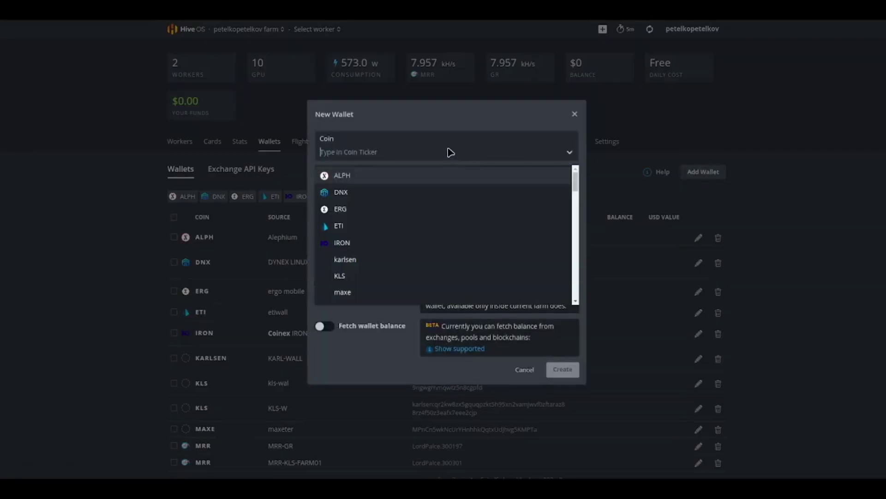
type("NYC")
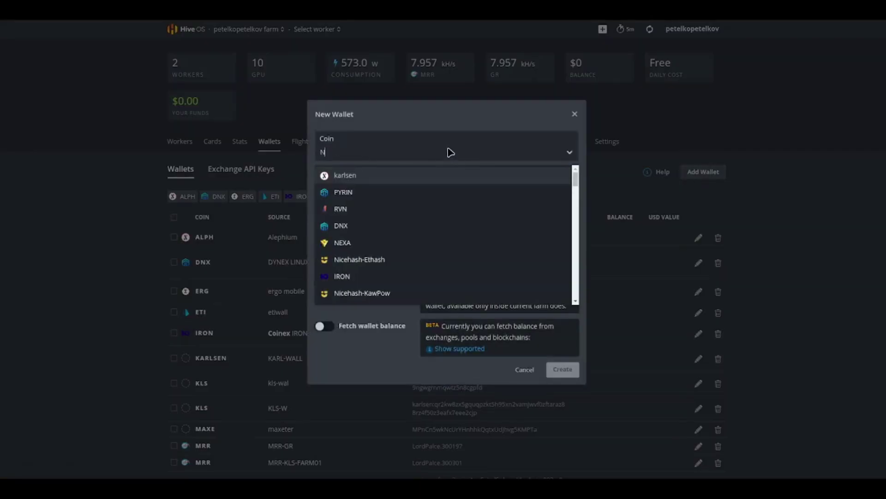
left_click(354, 176)
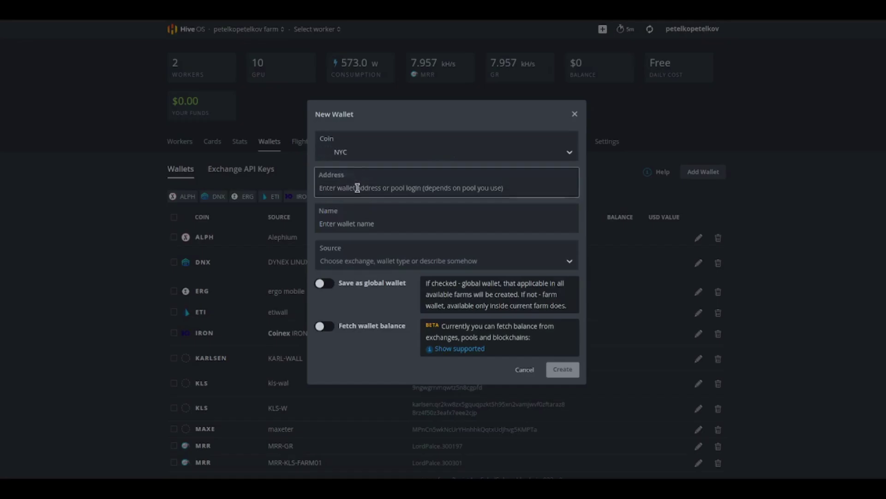
left_click(442, 406)
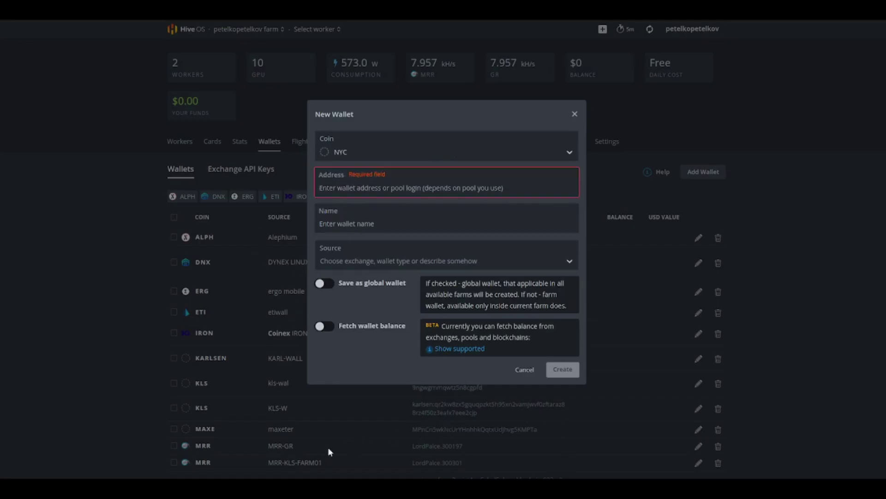
left_click(333, 187)
type("0x477Ef7f72fF3D0278b2b2D69D76F1DeA781D75f3")
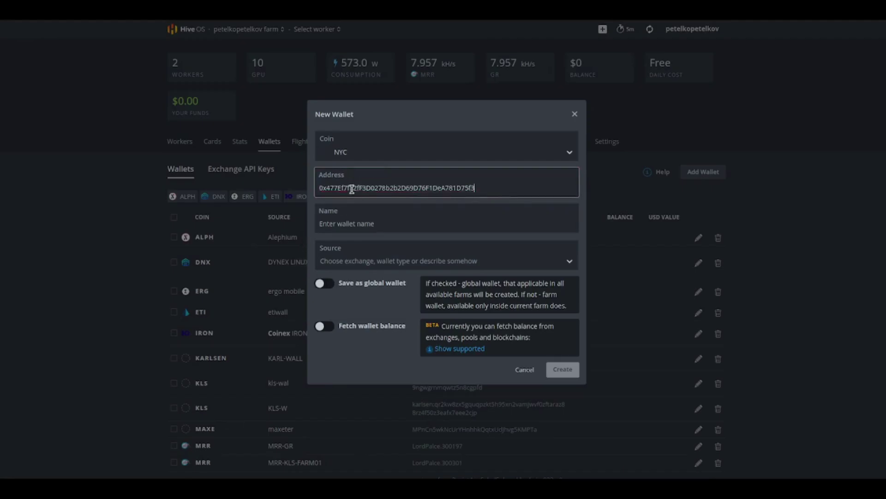
left_click(371, 206)
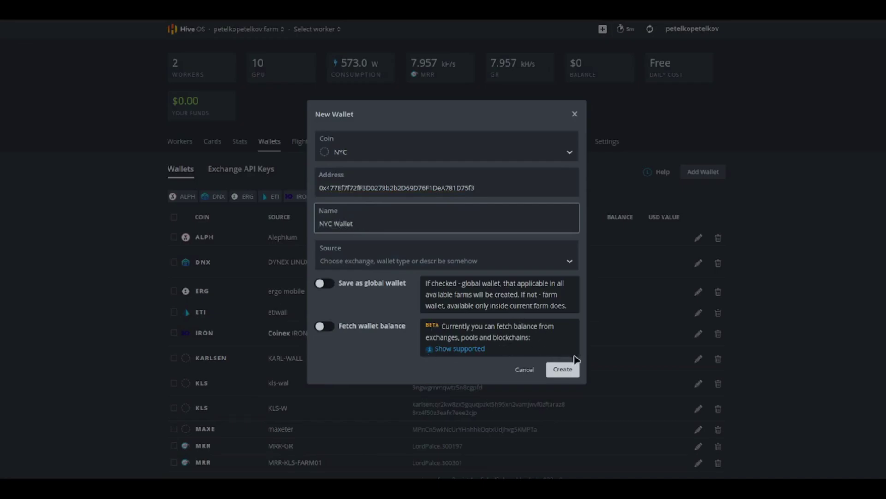
left_click(563, 369)
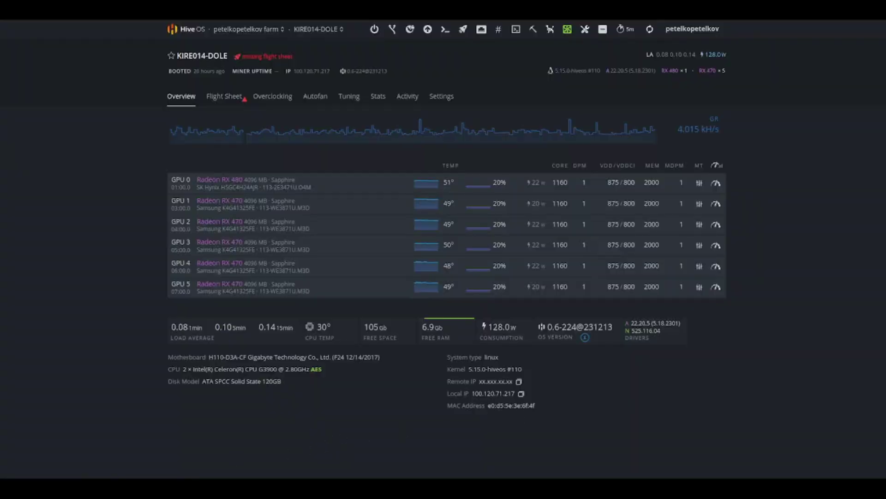
Step: Re-save KIRE014-DOLE's ethash overclocking profile unchanged, then show the worker's flight sheets
left_click(256, 96)
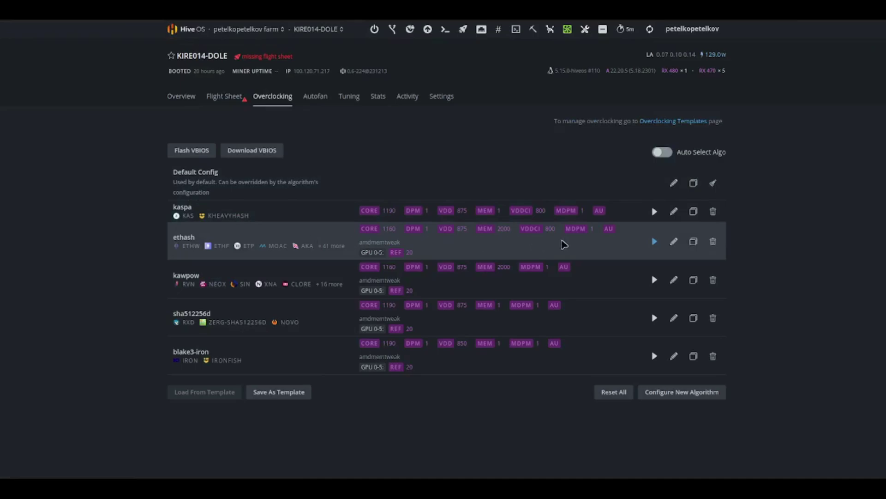
left_click(674, 245)
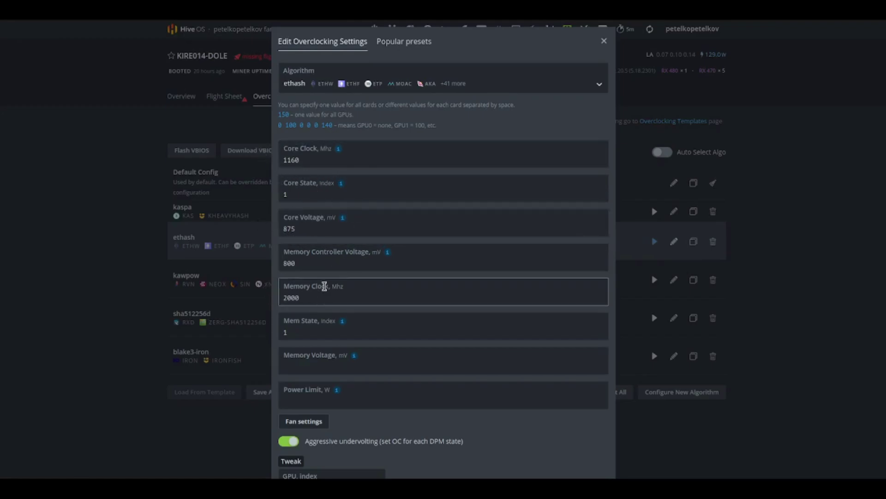
scroll(457, 294, "down", 3)
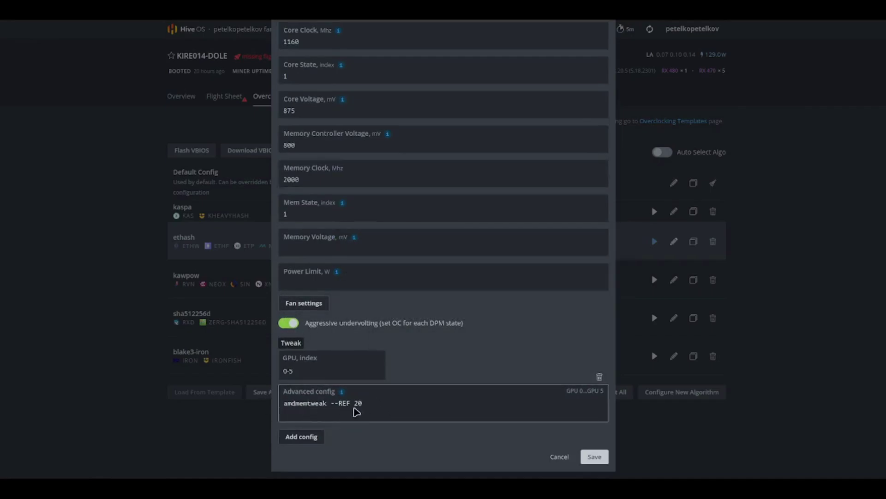
left_click(594, 457)
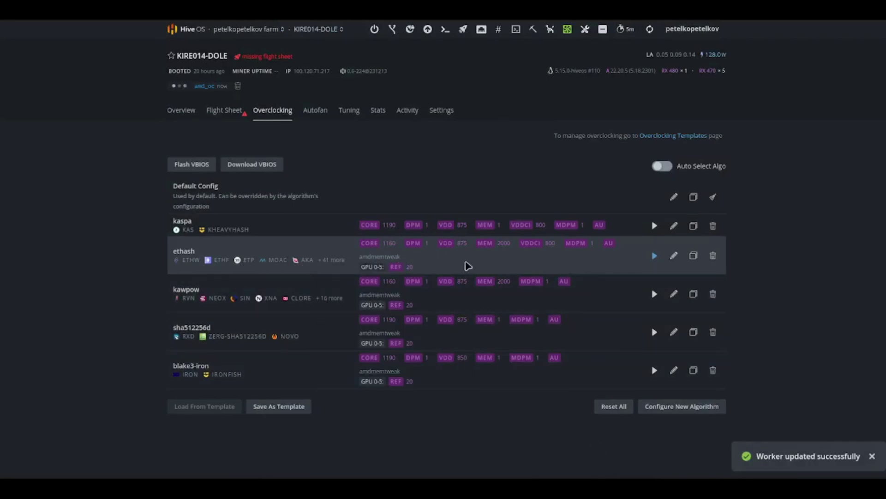
left_click(675, 257)
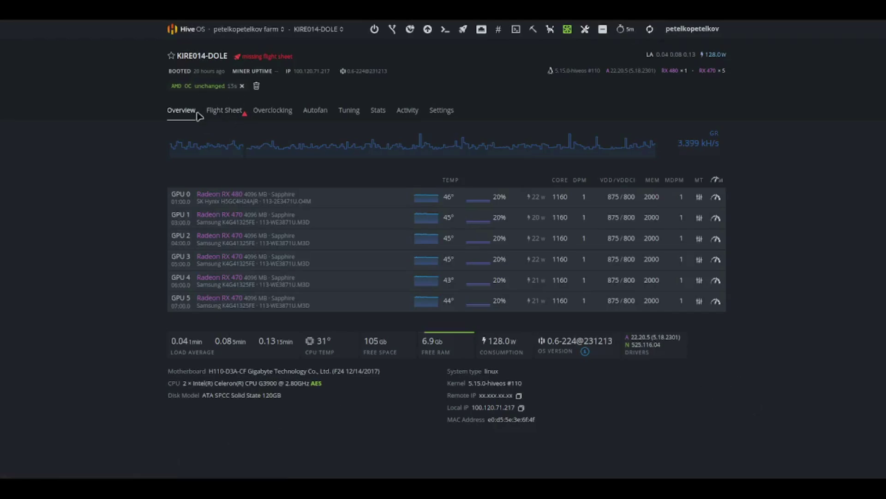
left_click(222, 110)
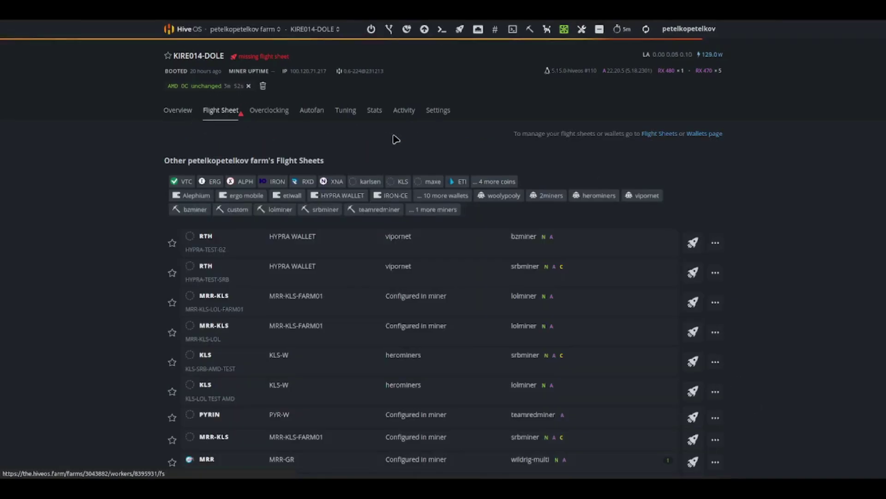
Step: Start a new flight sheet with coin NYC and the NYC Wallet
left_click(660, 134)
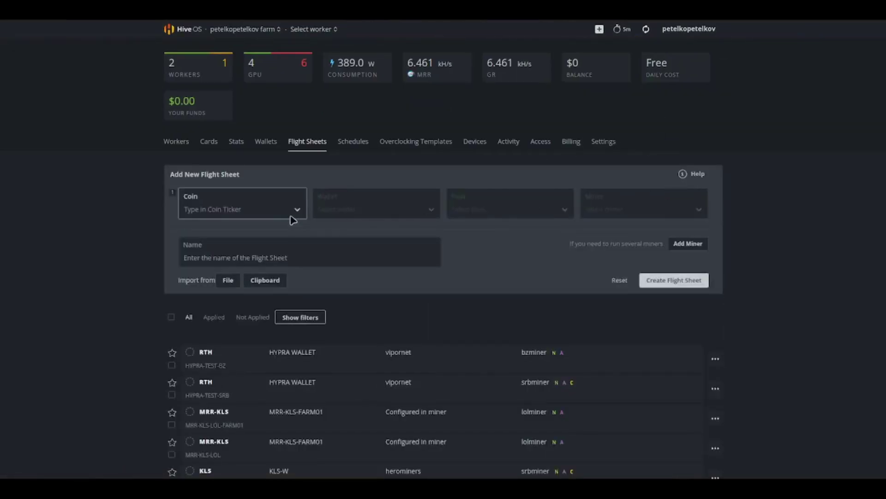
left_click(262, 215)
scroll(254, 259, "down", 1)
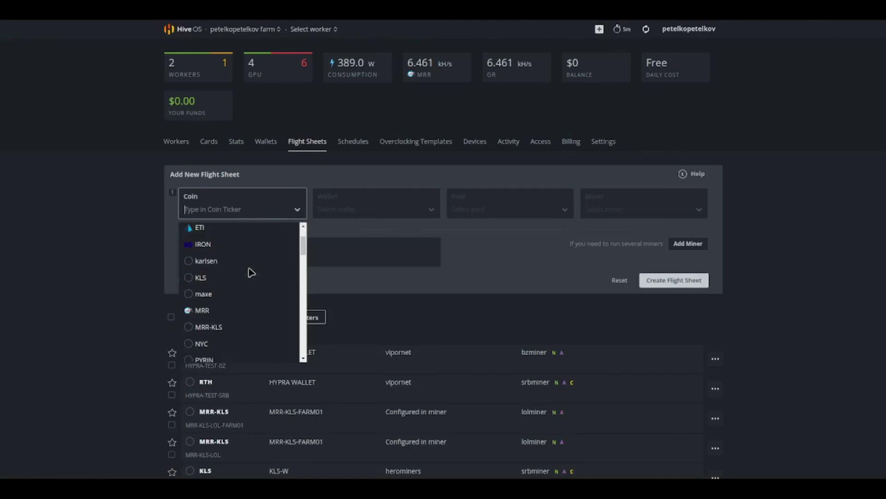
left_click(218, 349)
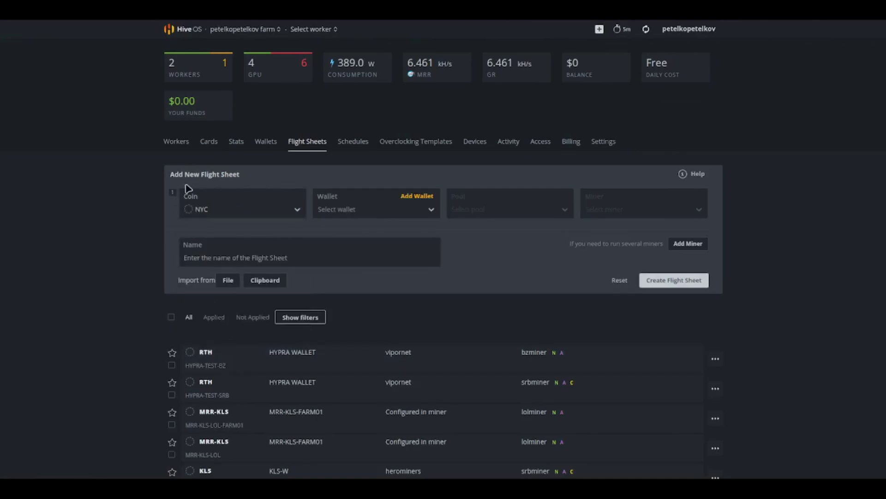
left_click(398, 217)
left_click(342, 235)
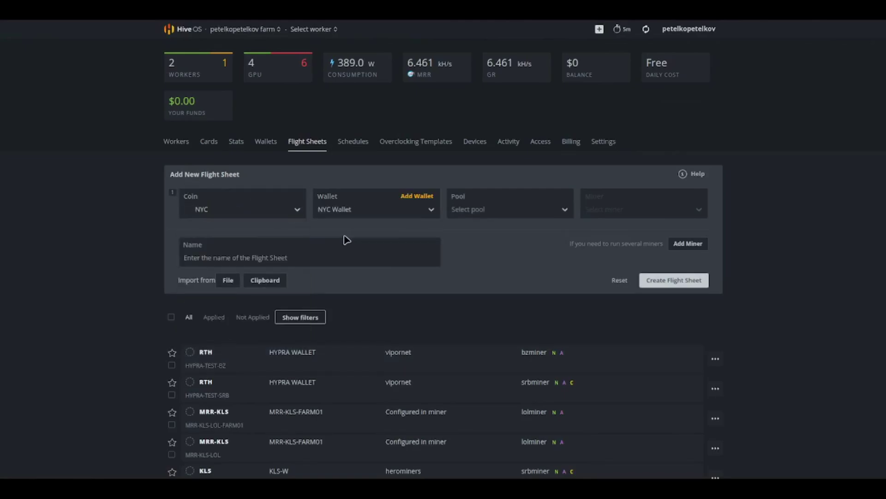
Step: Choose the baikalmine pool's PPLNS 4G server and TeamRedMiner as the miner
left_click(487, 211)
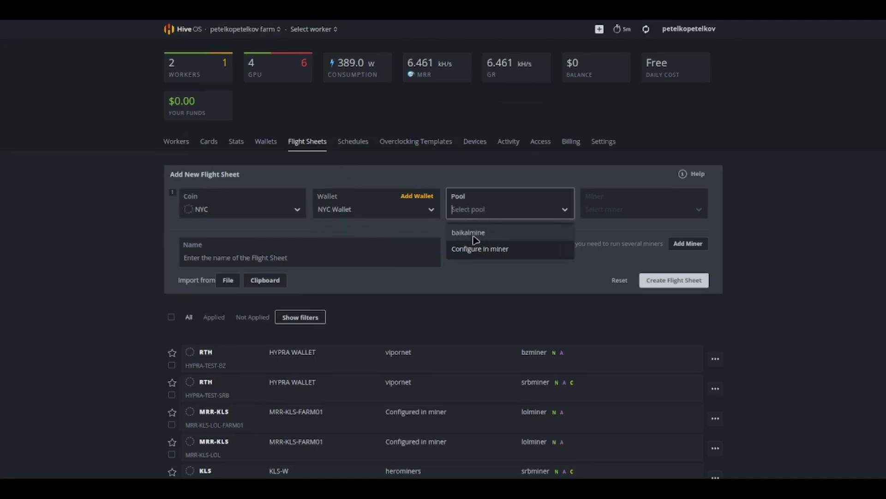
left_click(479, 235)
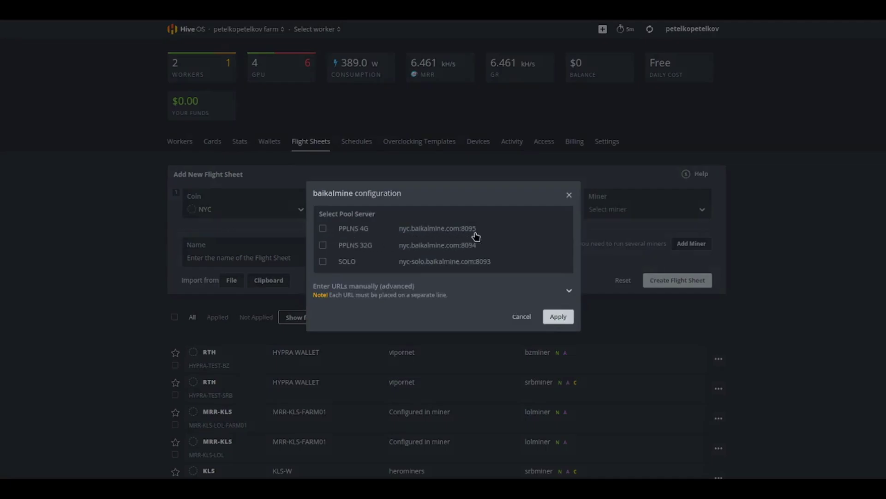
left_click(323, 229)
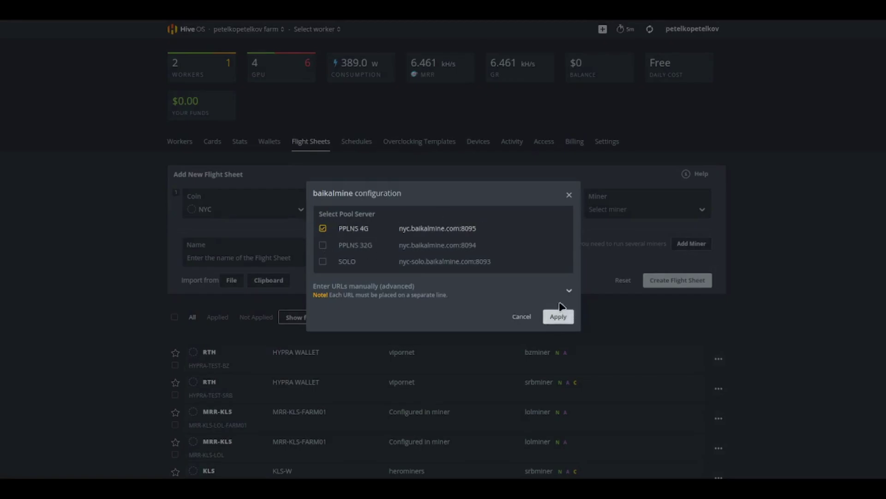
left_click(559, 316)
left_click(645, 210)
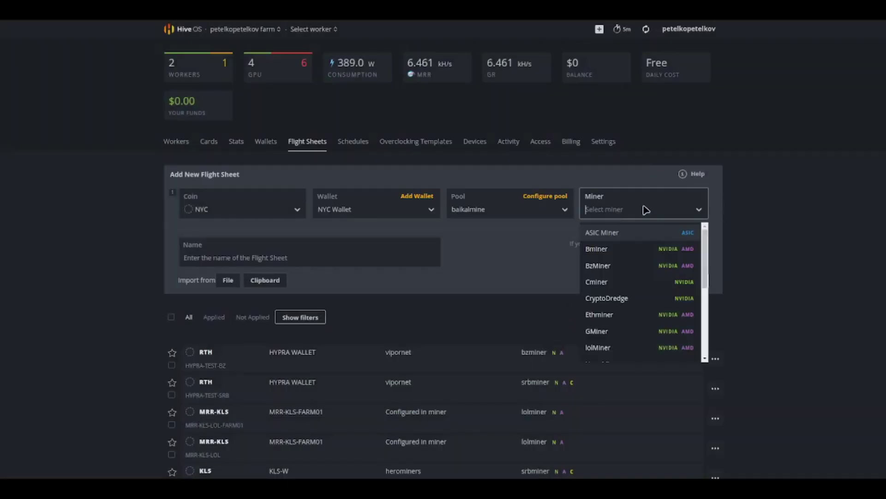
scroll(638, 259, "down", 5)
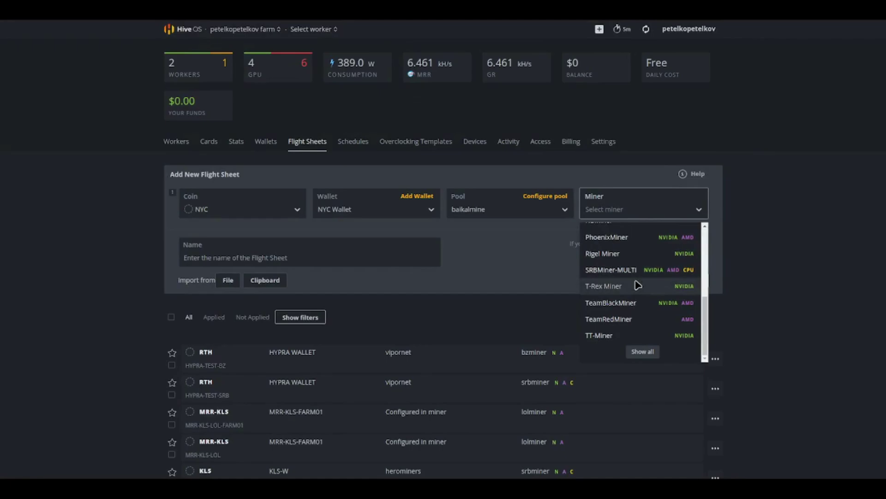
left_click(629, 317)
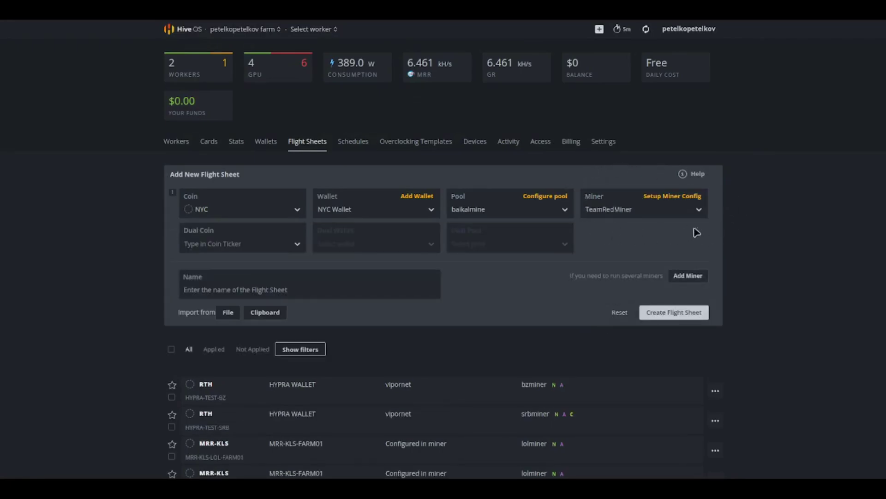
Step: Keep TeamRedMiner's default config, name the flight sheet NY-MINING and create it
left_click(669, 197)
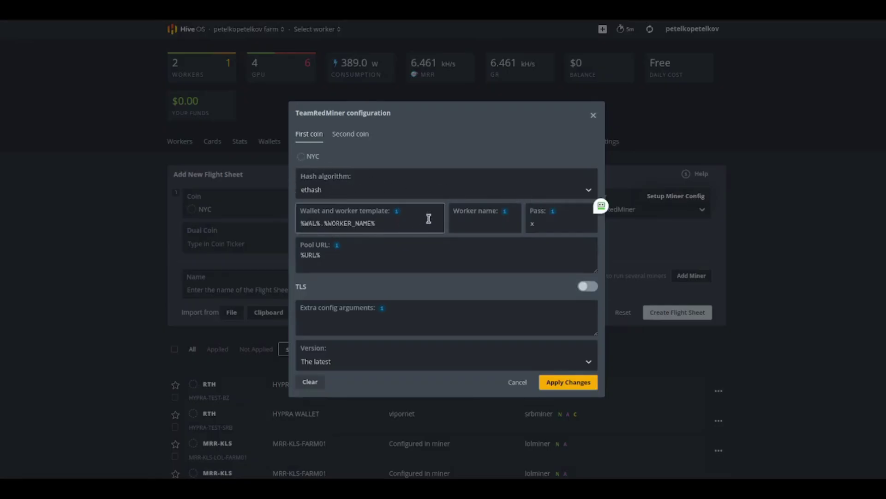
mouse_move(551, 212)
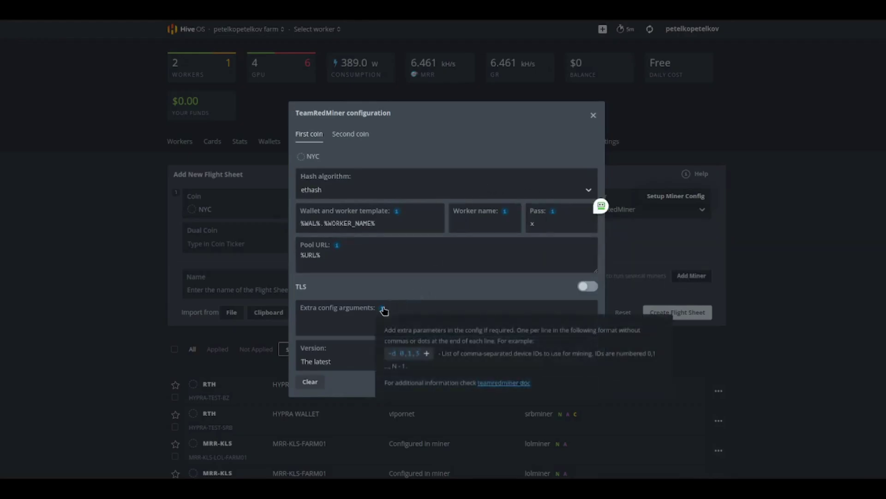
left_click(557, 383)
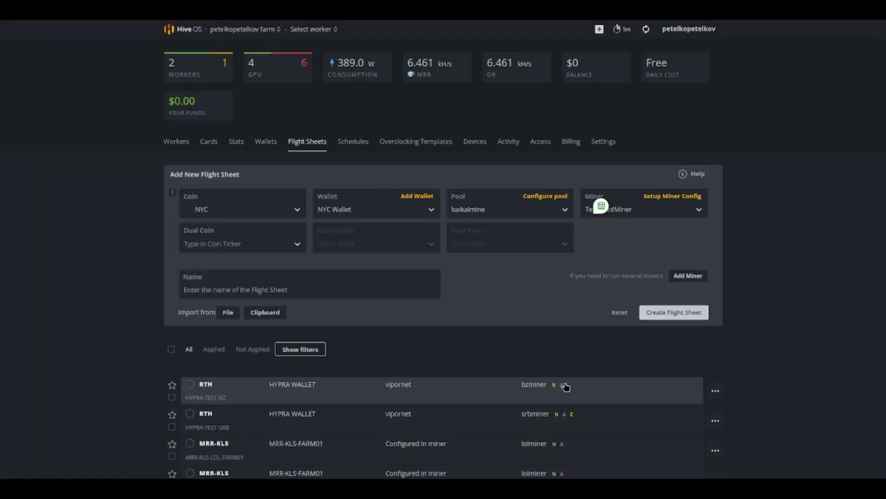
left_click(303, 286)
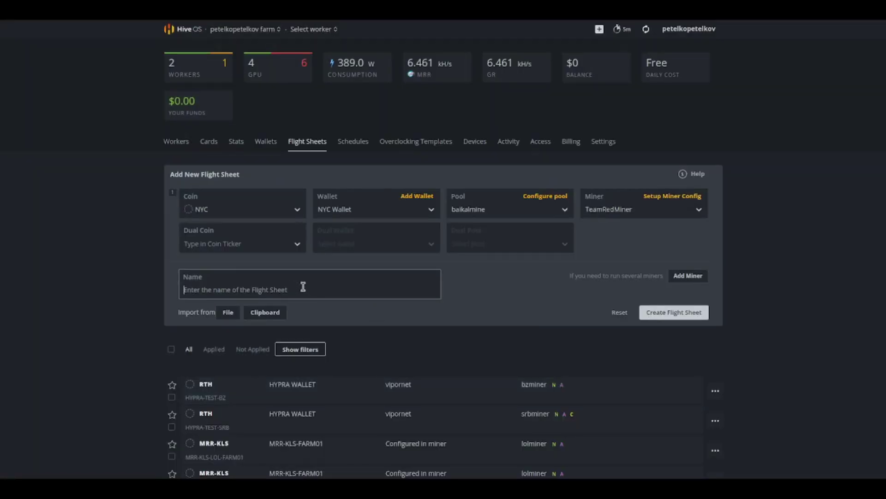
type("NY-MINING")
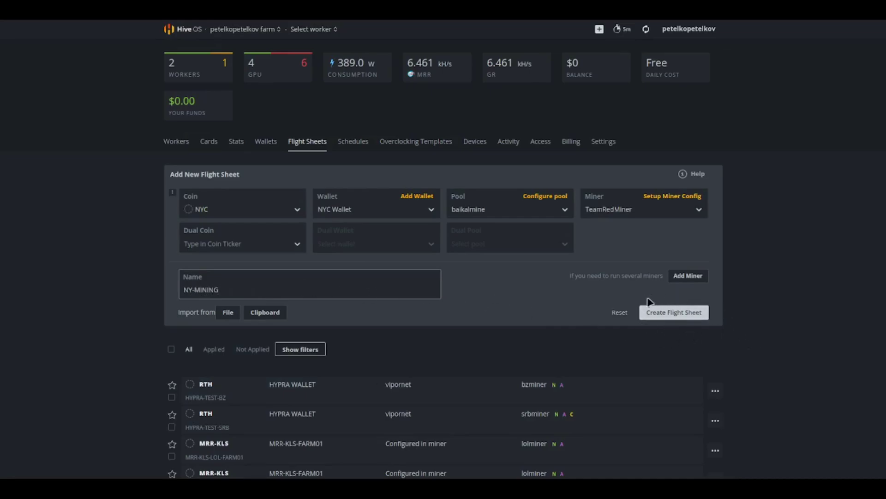
left_click(687, 316)
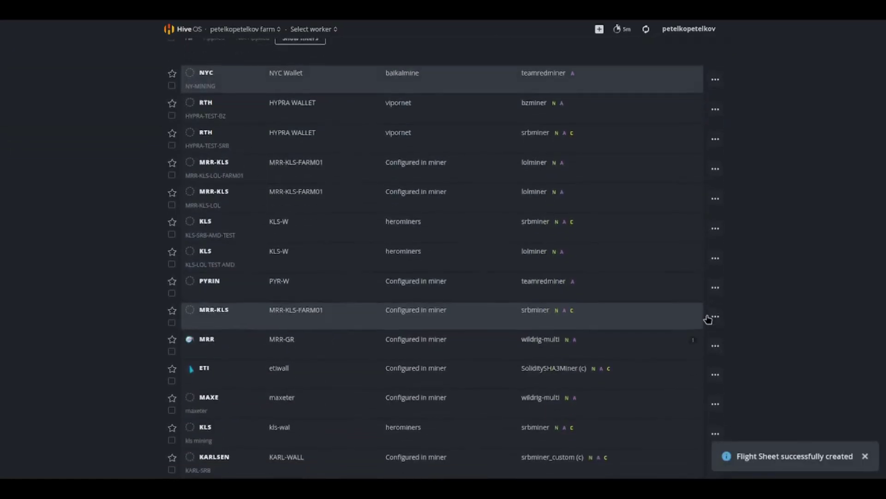
Step: Launch the NYC flight sheet from KIRE014-DOLE's Flight Sheet tab, then return to its overview
left_click(181, 141)
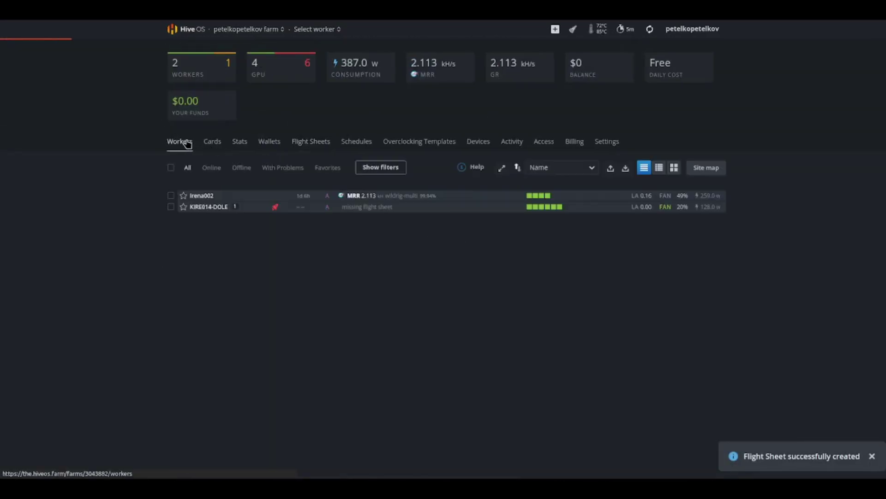
left_click(194, 206)
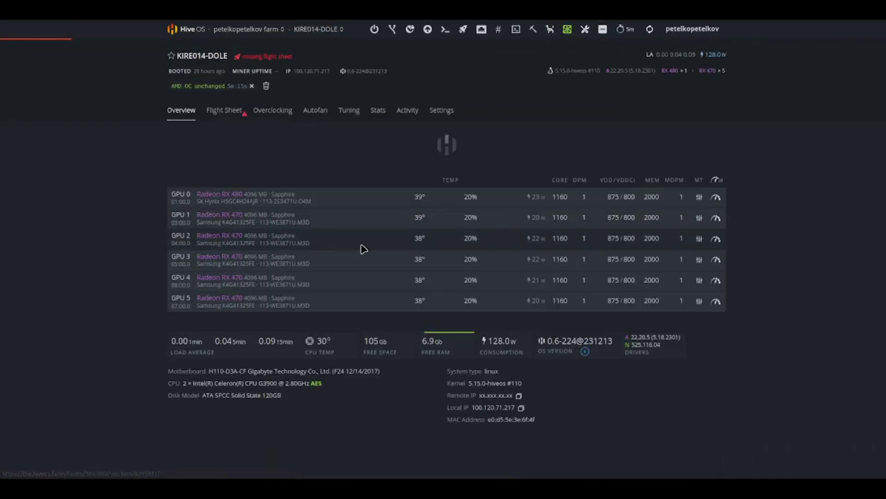
left_click(224, 111)
left_click(315, 245)
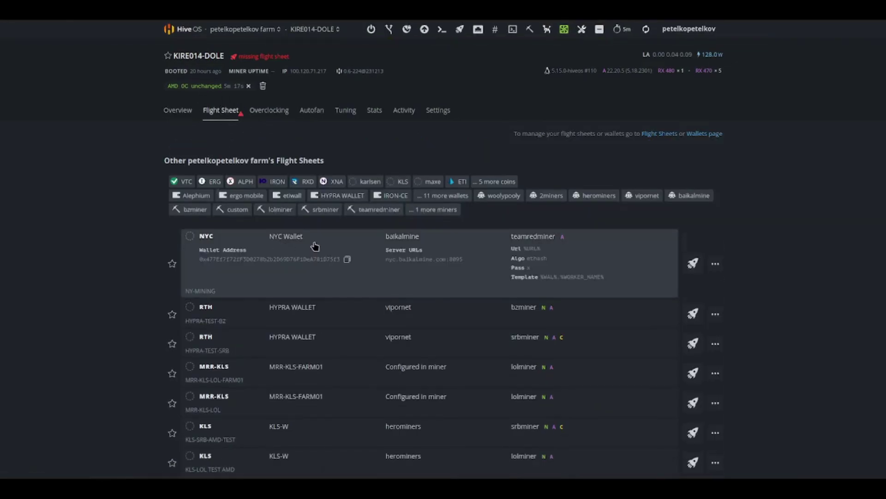
left_click(692, 263)
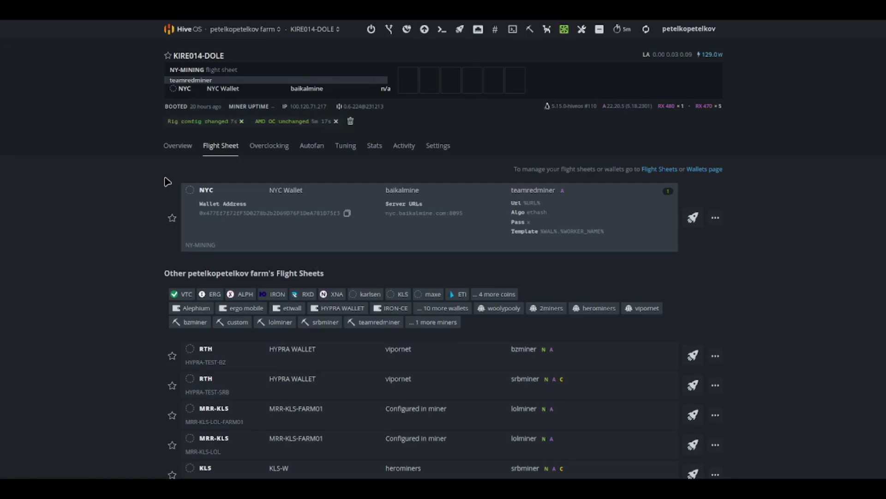
left_click(182, 147)
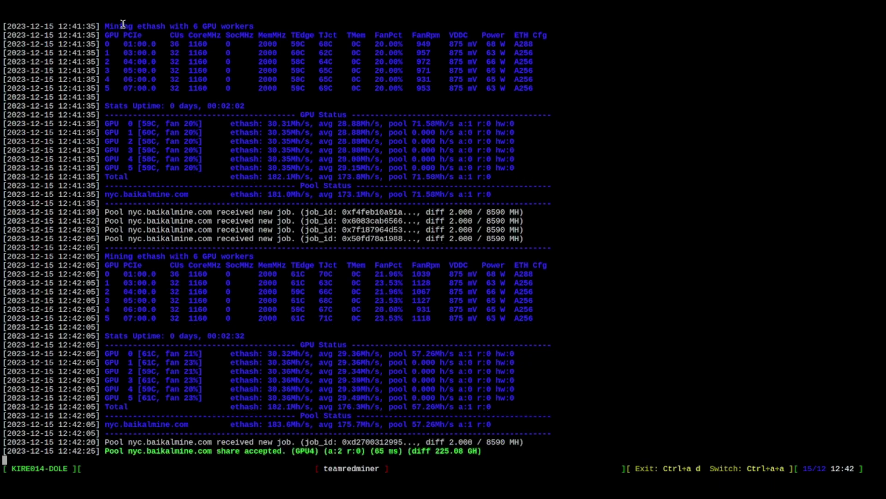
Step: Highlight the nyc.baikalmine.com share accepted line in the TeamRedMiner log
left_click_drag(170, 451, 498, 442)
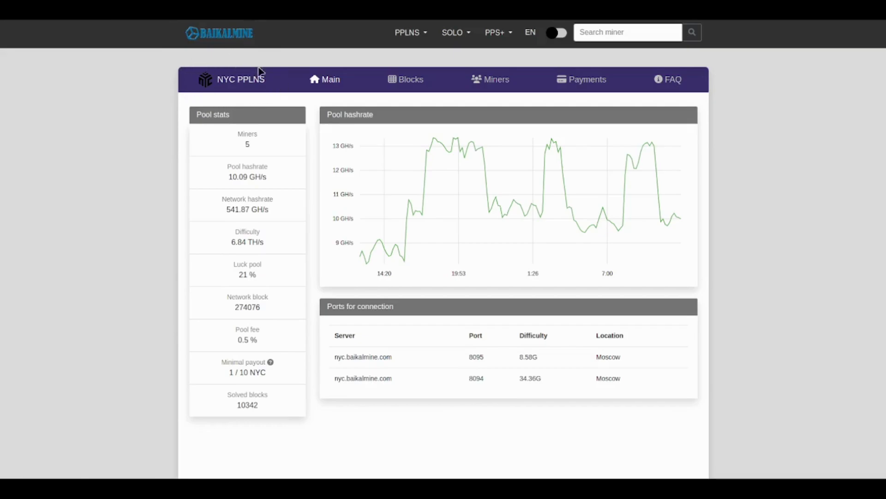
left_click(616, 29)
left_click(602, 33)
key("ctrl+v")
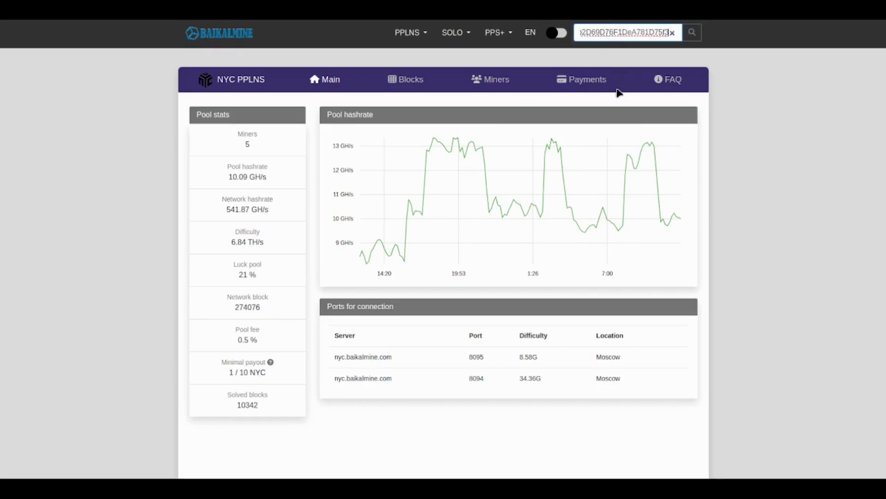
left_click(692, 33)
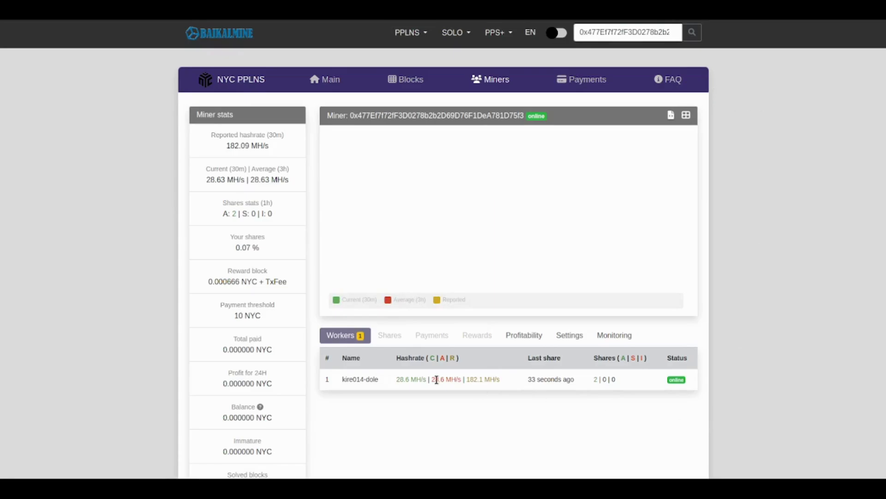
left_click_drag(345, 377, 381, 381)
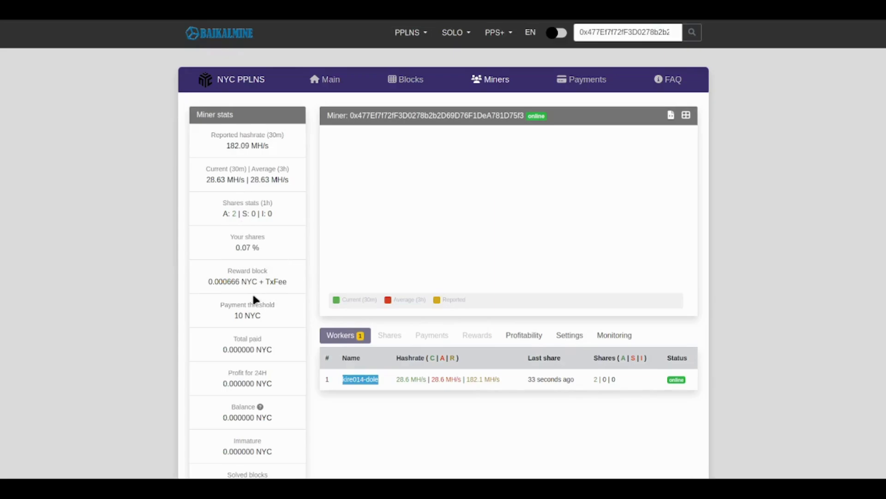
scroll(269, 301, "down", 2)
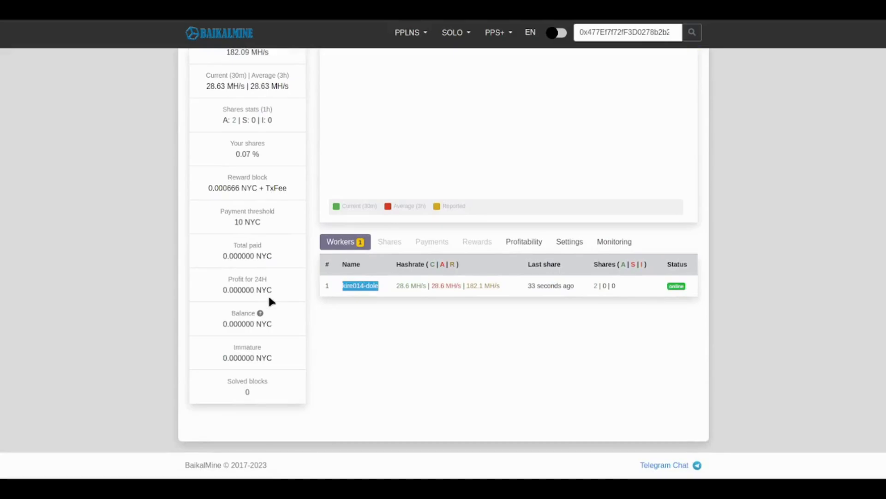
scroll(271, 302, "up", 1)
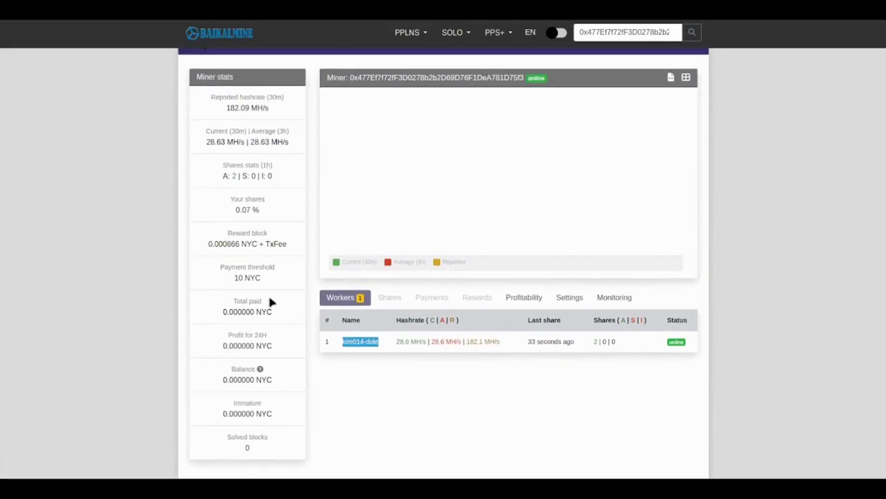
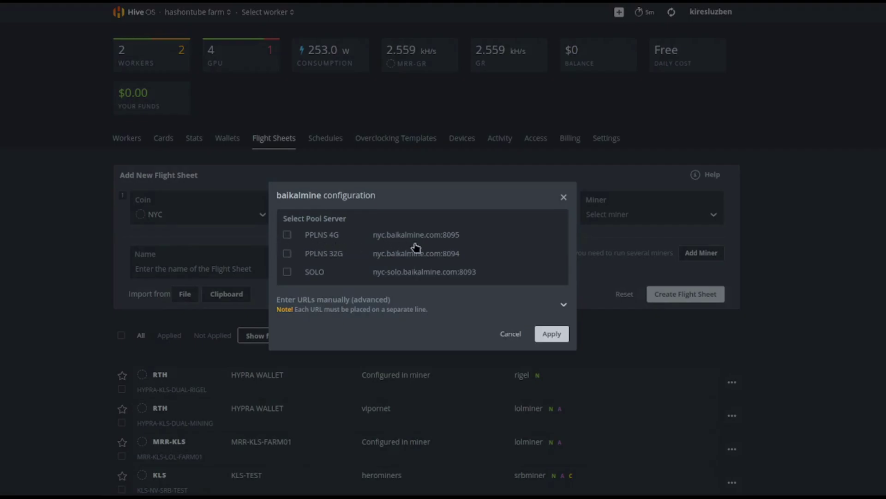
Step: Apply baikalmine's PPLNS 4G server and pick lolMiner from the miner list
left_click(286, 236)
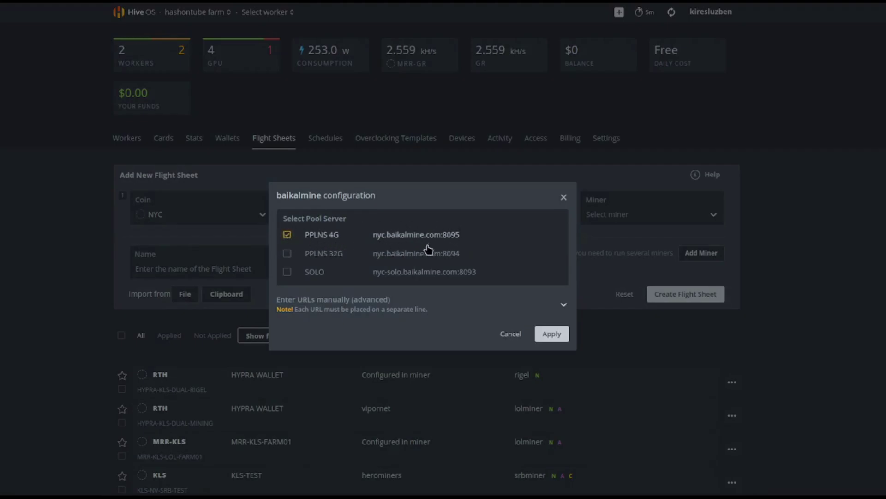
left_click(560, 333)
left_click(630, 218)
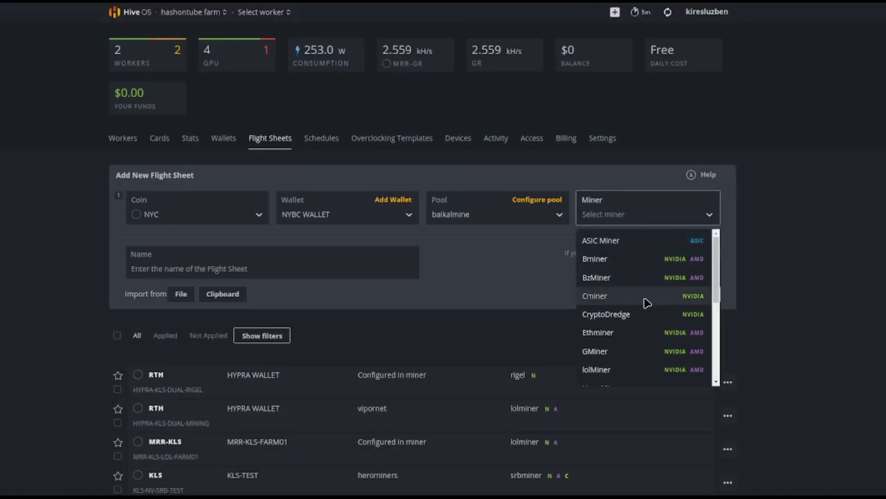
scroll(646, 302, "down", 3)
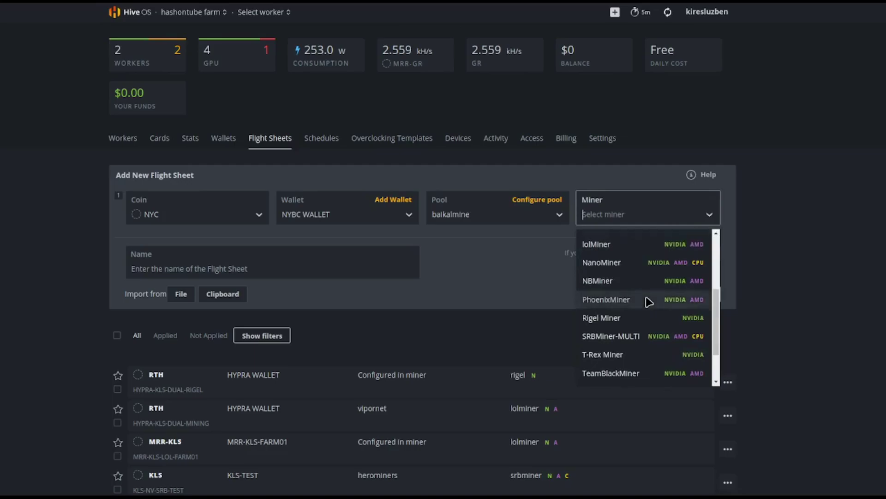
scroll(649, 301, "down", 2)
scroll(649, 300, "up", 2)
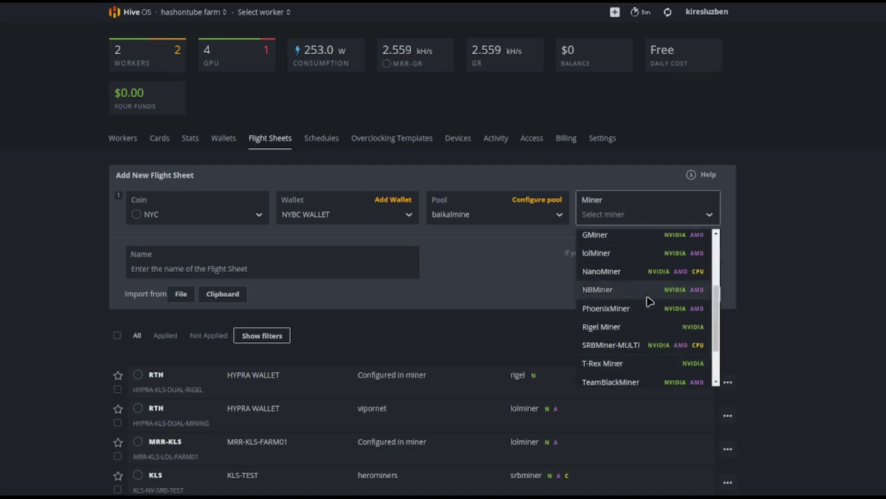
left_click(617, 255)
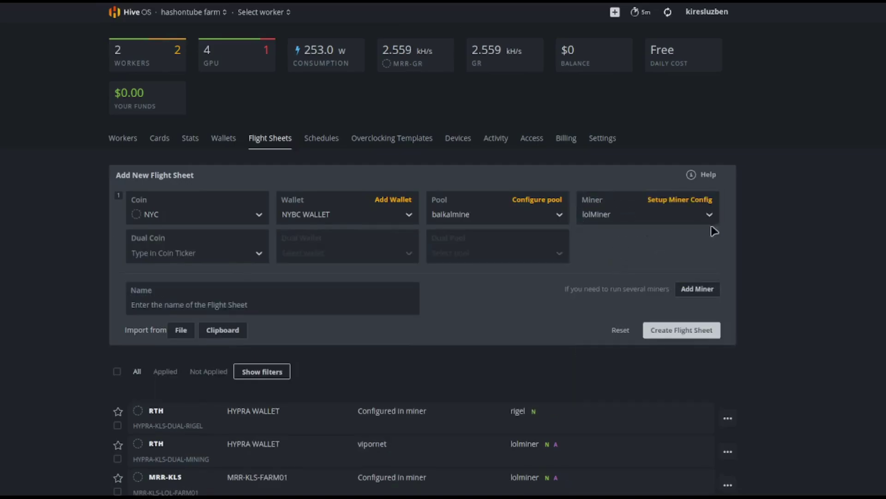
Step: Add the extra config argument --devices NVIDIA in lolMiner's miner setup
left_click(686, 201)
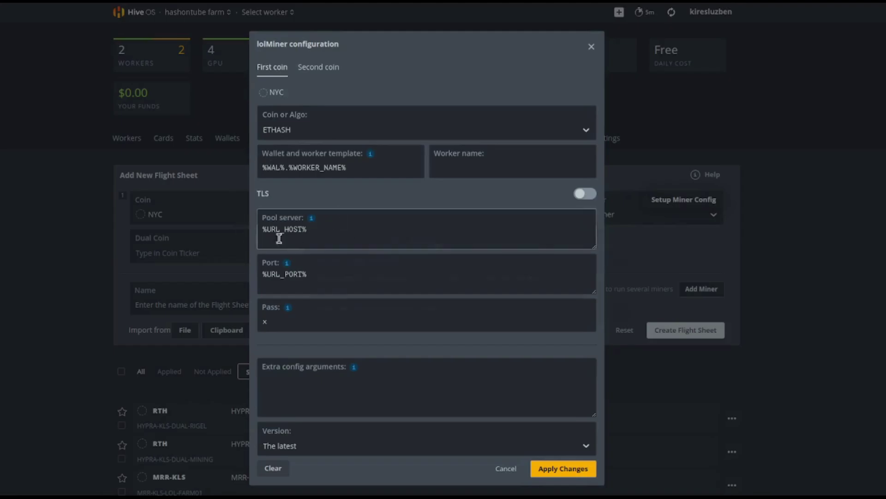
mouse_move(353, 367)
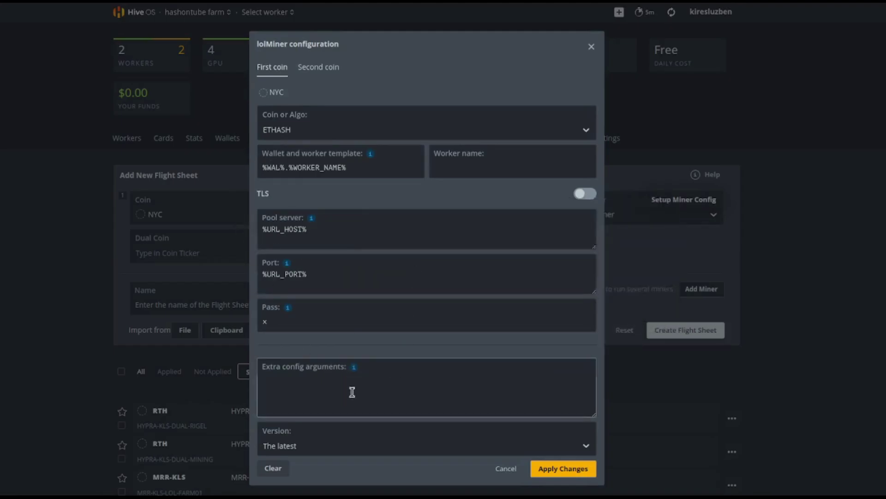
left_click(398, 255)
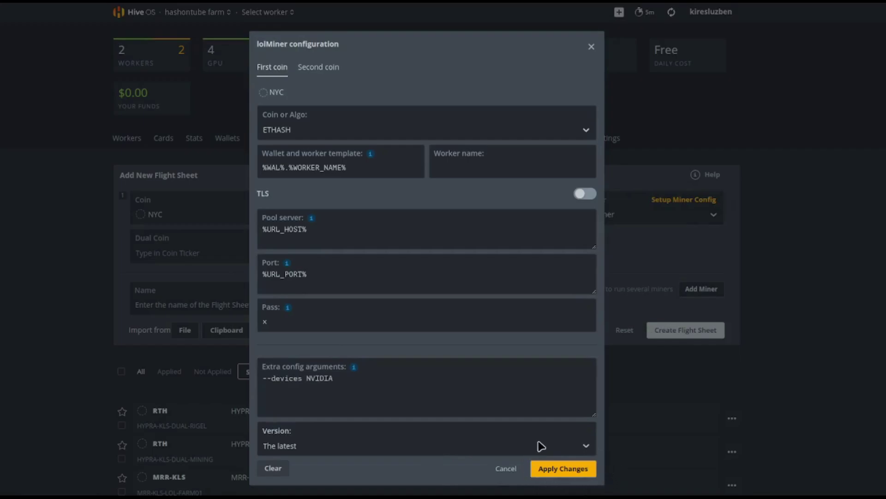
Step: Apply the lolMiner config, then name the flight sheet 'NYBC MINING NV' and create it
left_click(564, 469)
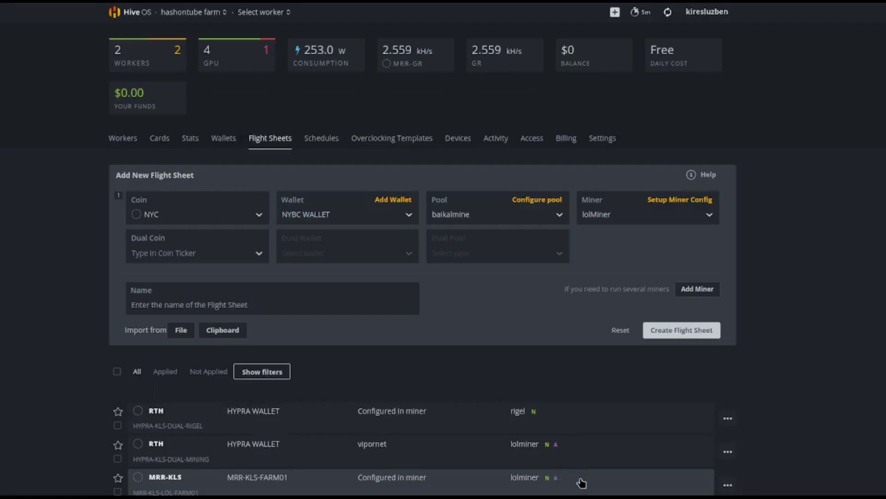
left_click(284, 302)
type("NY")
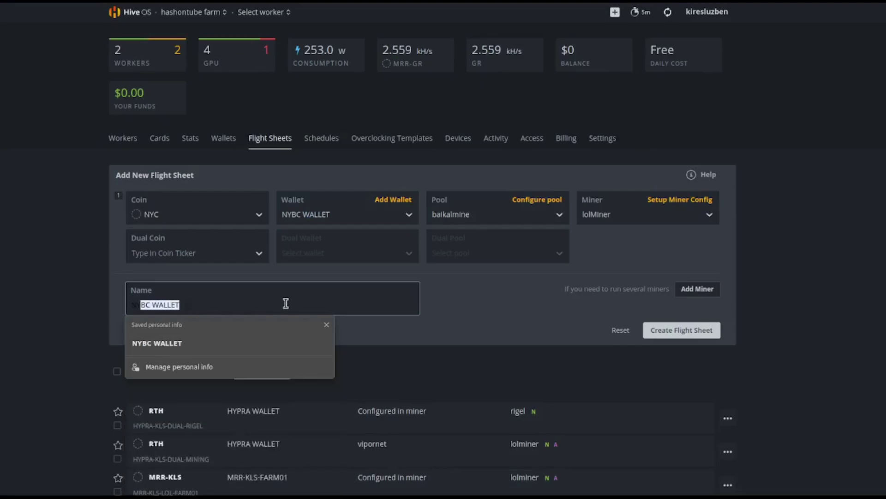
type("BC MINING NV")
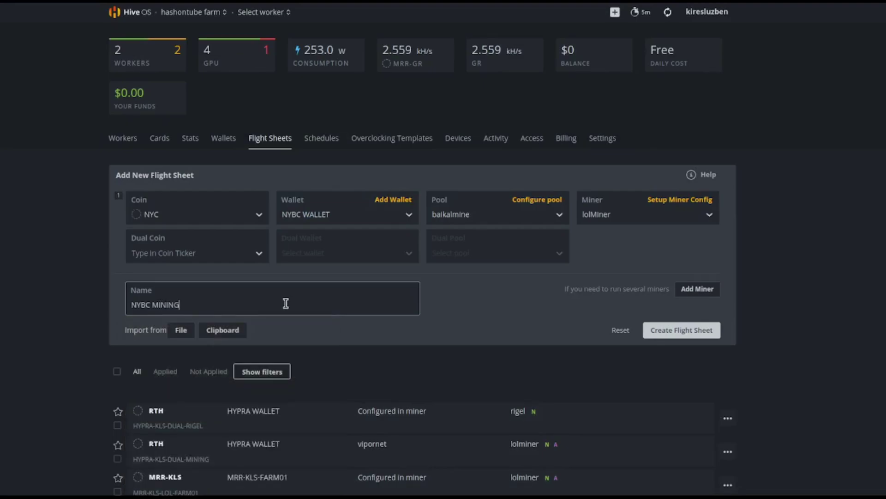
left_click(699, 330)
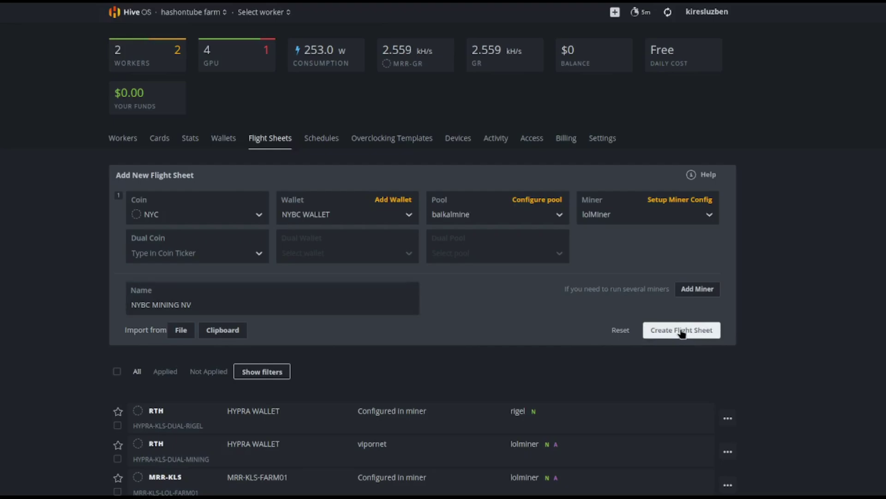
scroll(680, 332, "down", 7)
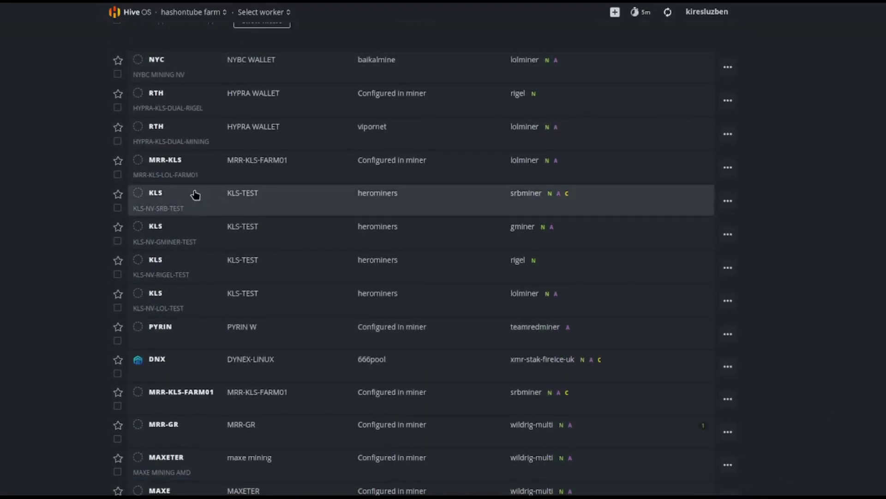
scroll(358, 267, "up", 7)
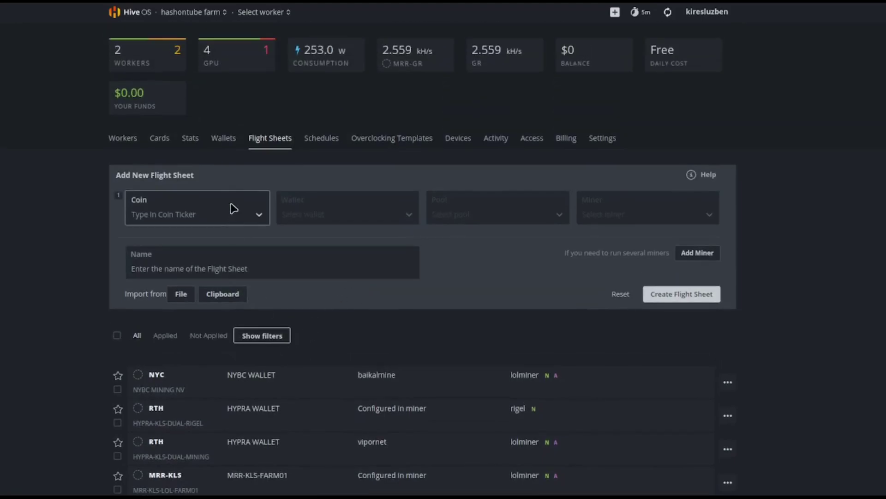
Step: Apply the NYBC MINING NV flight sheet from the RTX 3060 Ti worker's Flight Sheet tab
left_click(125, 139)
left_click(147, 213)
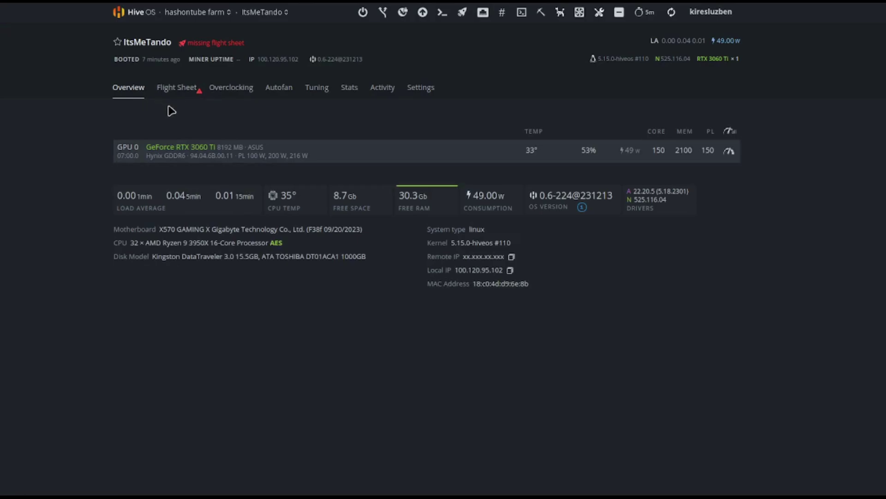
left_click(159, 86)
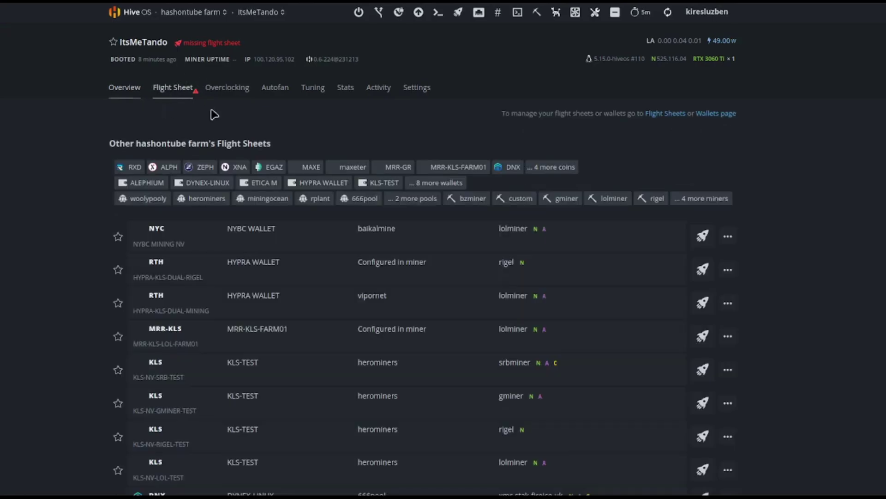
left_click(300, 239)
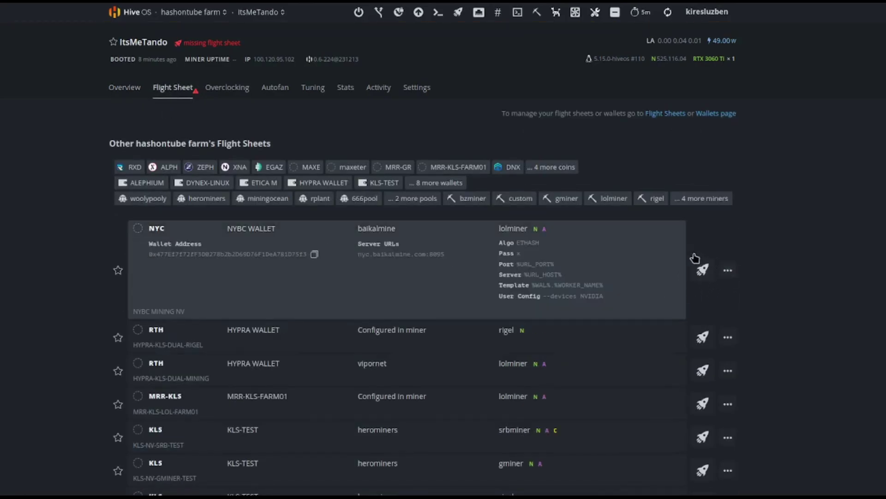
left_click(702, 270)
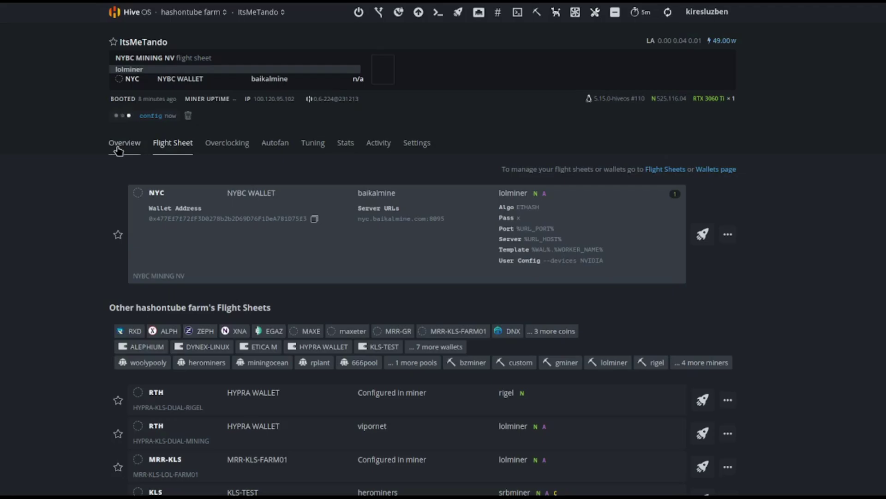
left_click(118, 149)
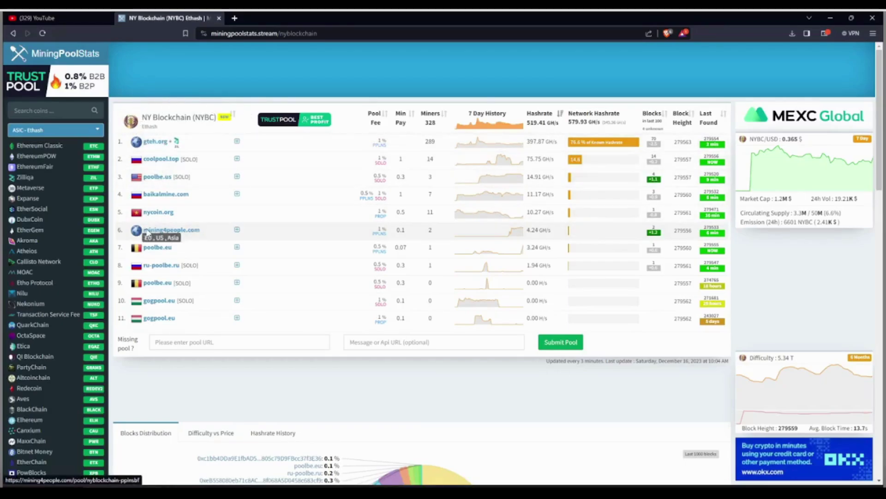
Step: Open mining4people's NY Blockchain page and copy its Mining on Windows lolMiner command
left_click(175, 229)
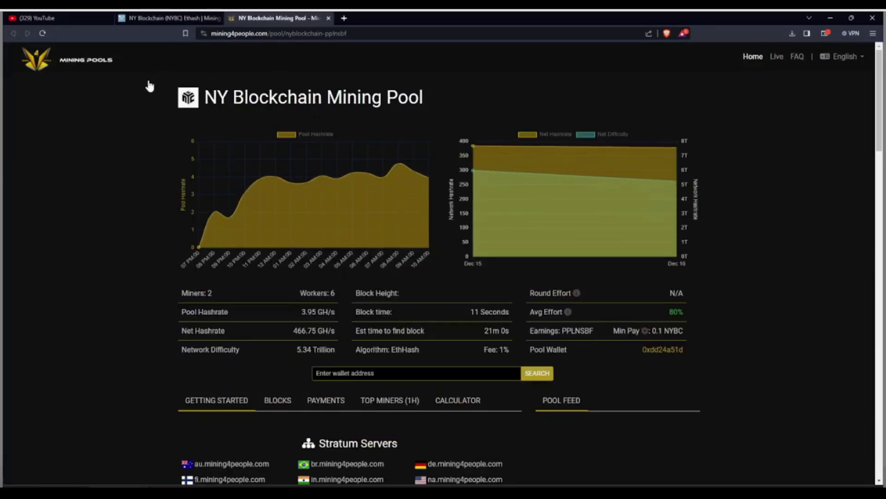
scroll(328, 212, "down", 10)
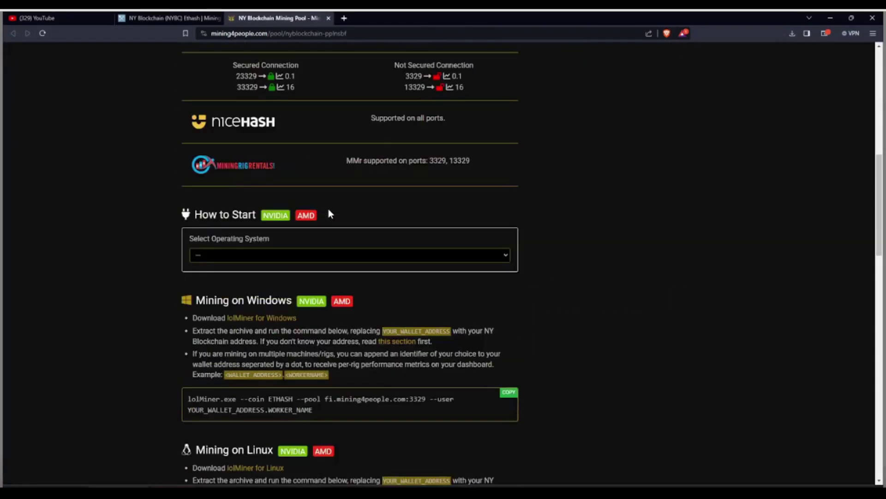
scroll(329, 213, "down", 5)
scroll(329, 209, "down", 3)
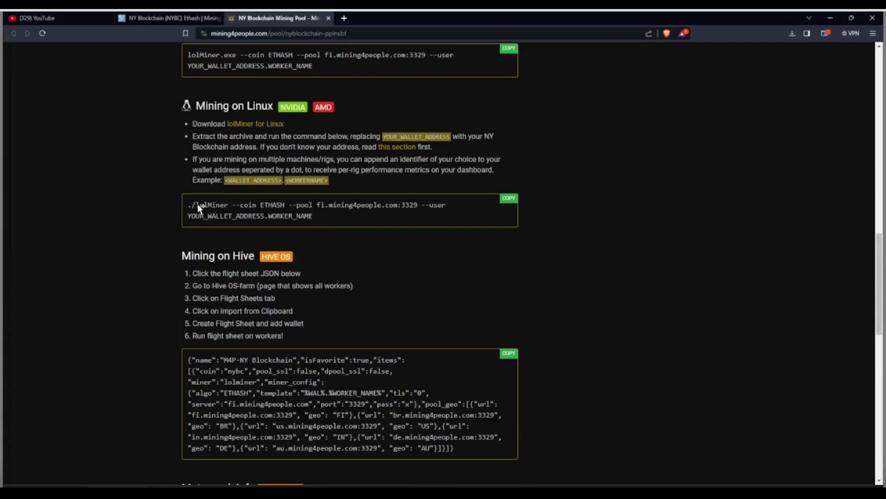
scroll(216, 157, "up", 3)
left_click_drag(187, 169, 453, 188)
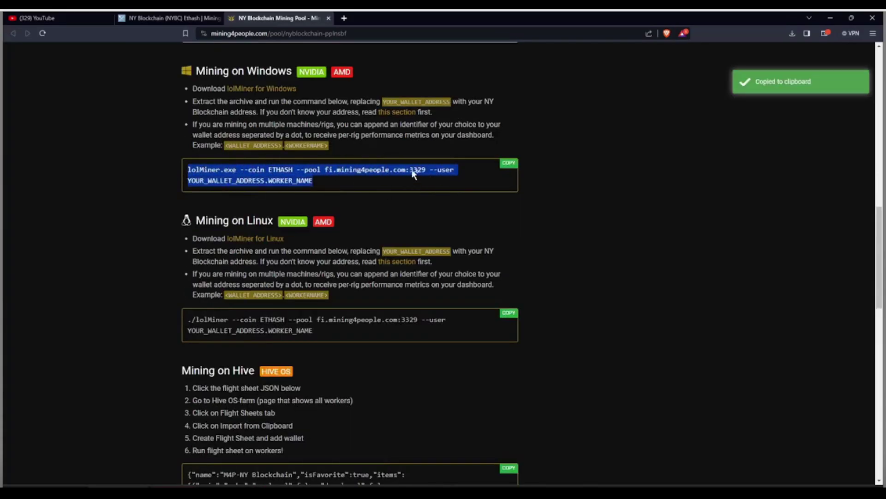
Step: Search Google for lolminer and scroll GitHub's lolMiner releases page to its assets
left_click(344, 18)
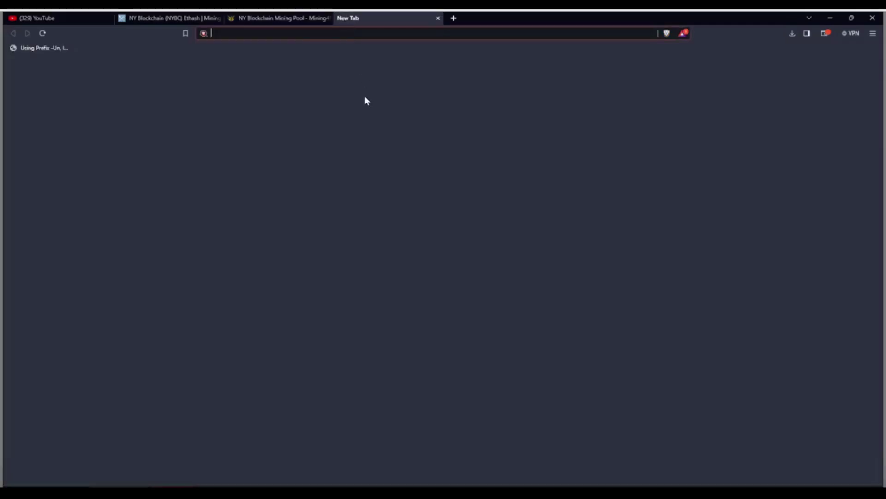
left_click(76, 151)
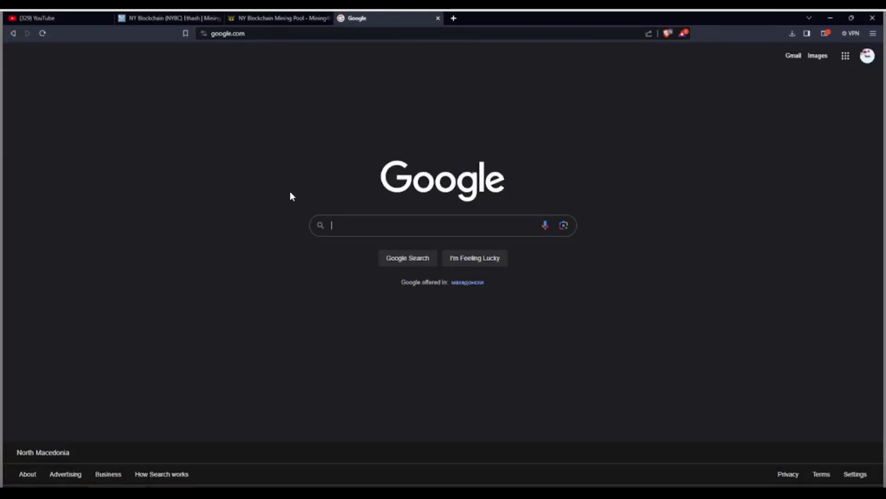
type("lol")
left_click(337, 243)
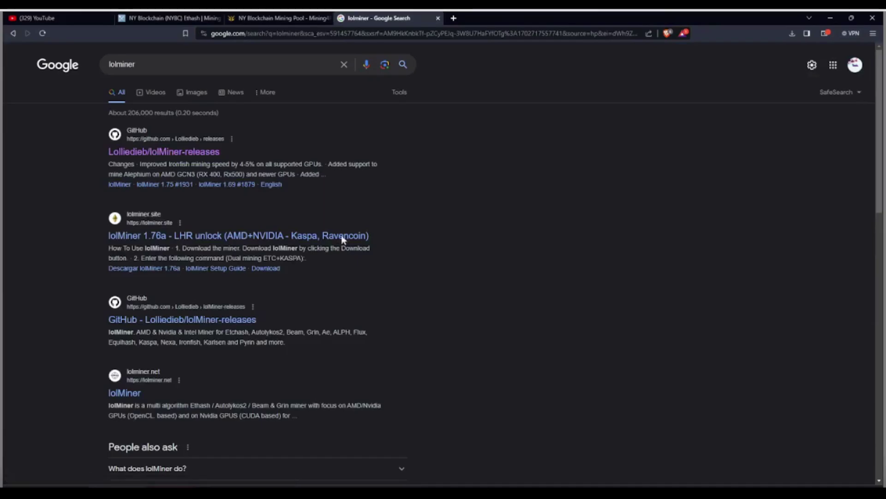
left_click(158, 153)
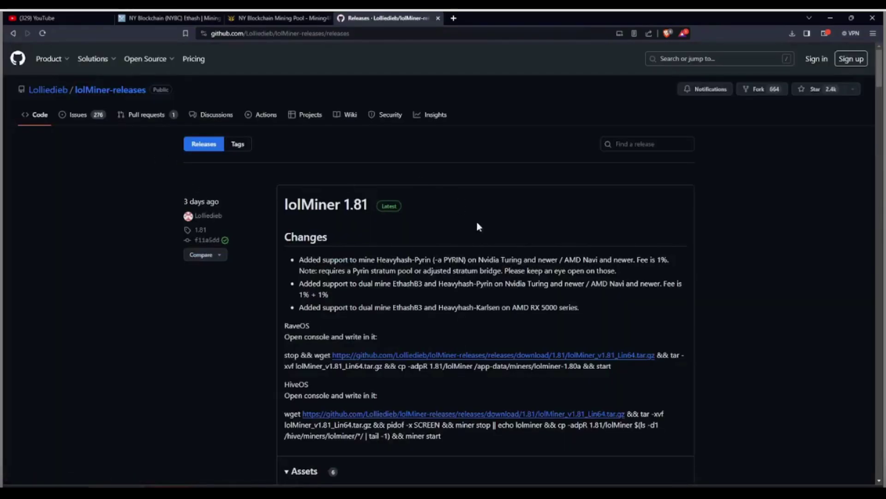
scroll(515, 243, "down", 6)
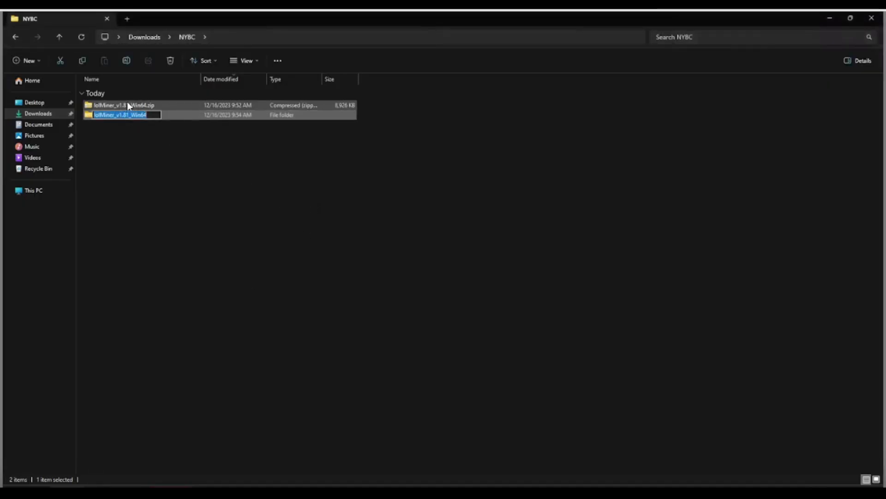
Step: Extract the lolMiner zip with 7-Zip and open the lolMiner_v1.81_Win64\1.81 folder
right_click(127, 102)
mouse_move(168, 156)
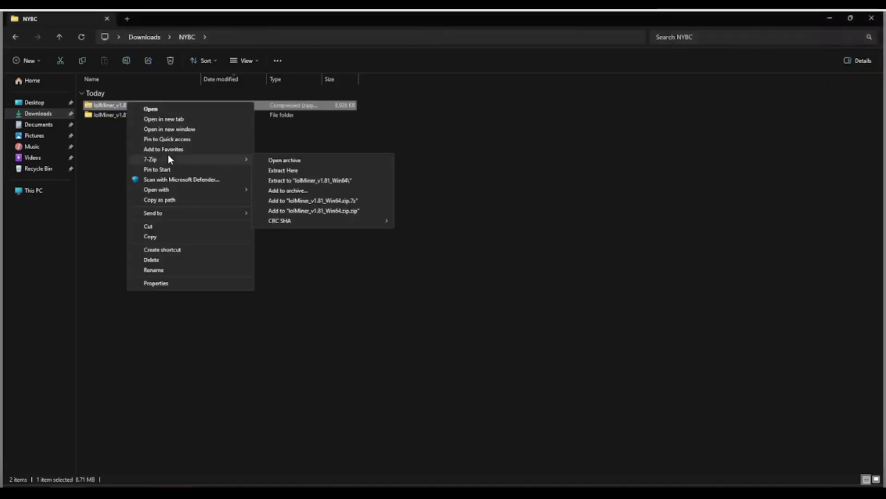
left_click(277, 180)
double_click(121, 116)
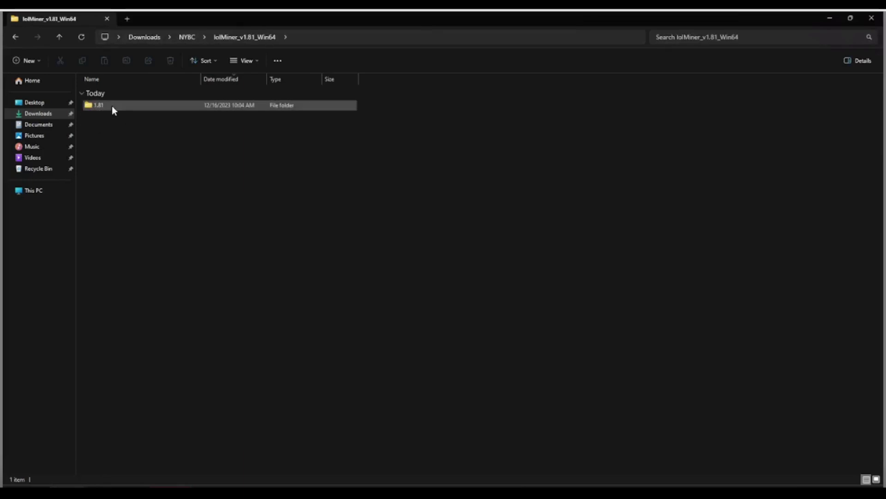
double_click(106, 106)
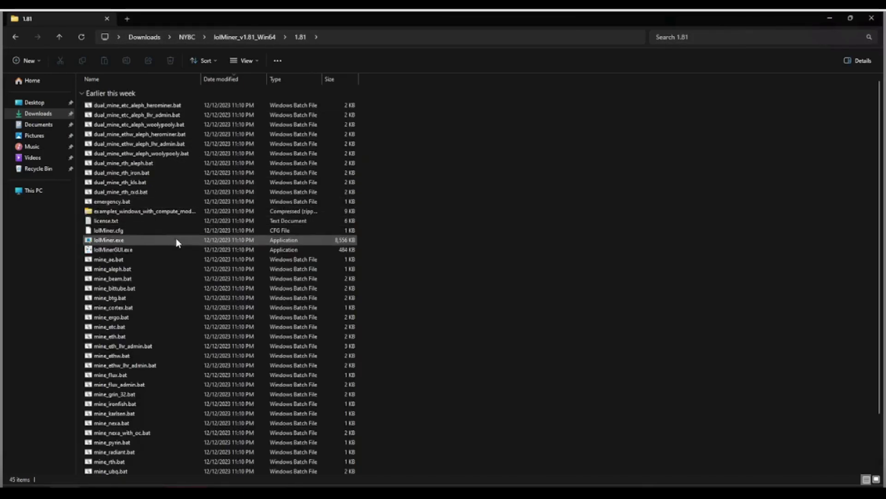
Step: Set lolMiner.exe and lolMinerGUI.exe to run as administrator in Compatibility properties
right_click(92, 239)
left_click(149, 397)
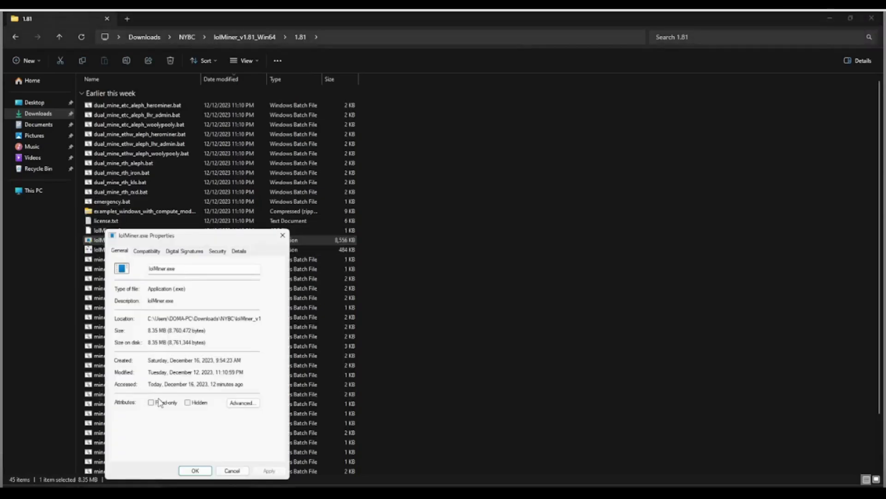
left_click(147, 252)
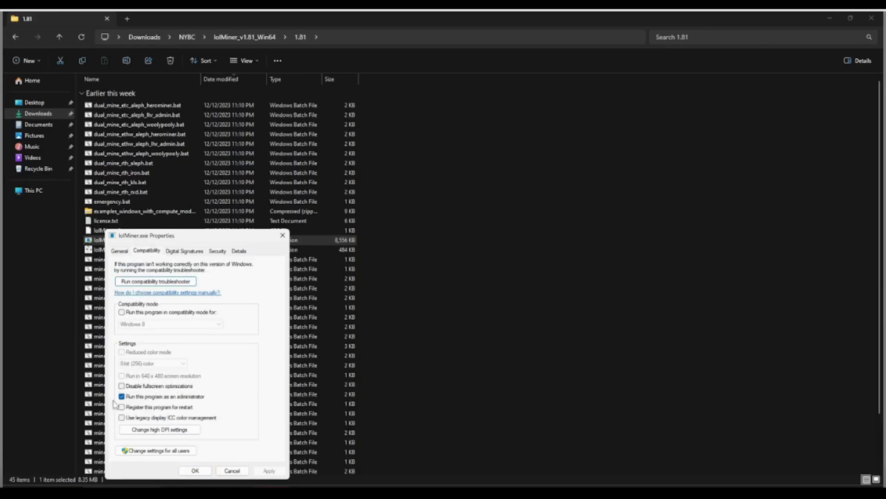
left_click(197, 470)
right_click(112, 252)
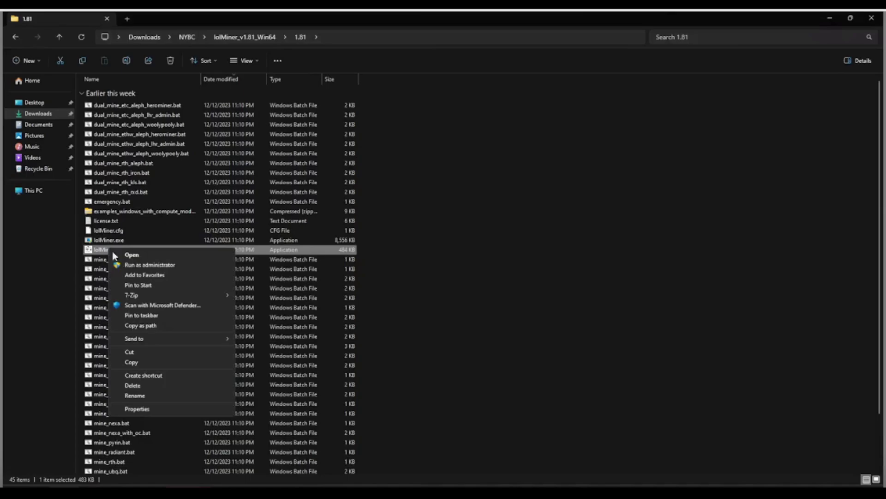
left_click(148, 409)
left_click(154, 251)
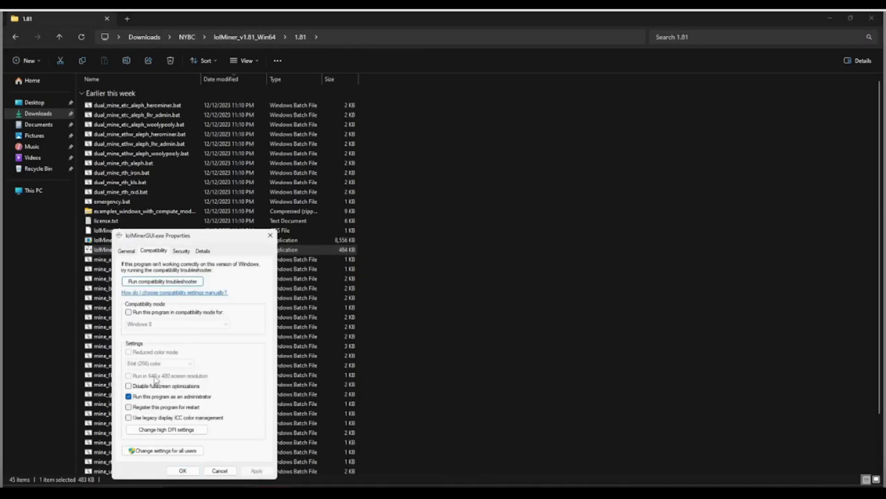
left_click(183, 471)
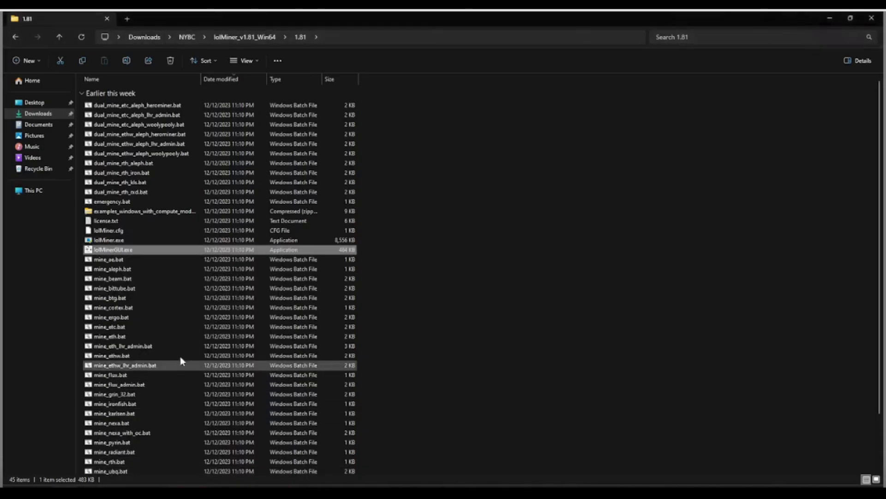
Step: Create a new text document and rename it NYBC-MINING.bat, accepting the extension change
left_click(134, 337)
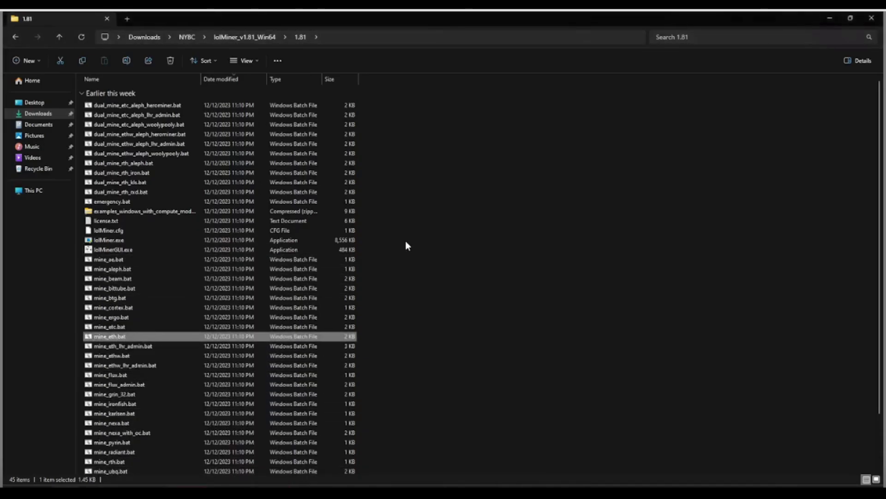
left_click(418, 219)
right_click(458, 164)
mouse_move(482, 261)
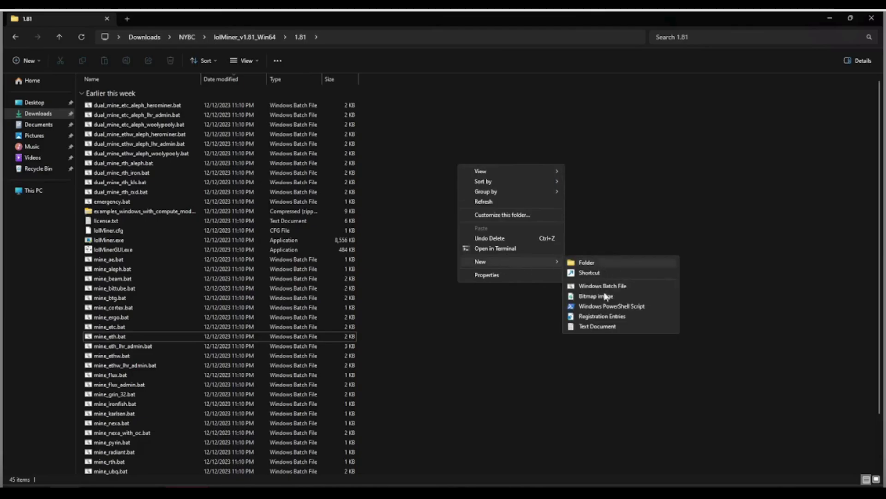
left_click(589, 327)
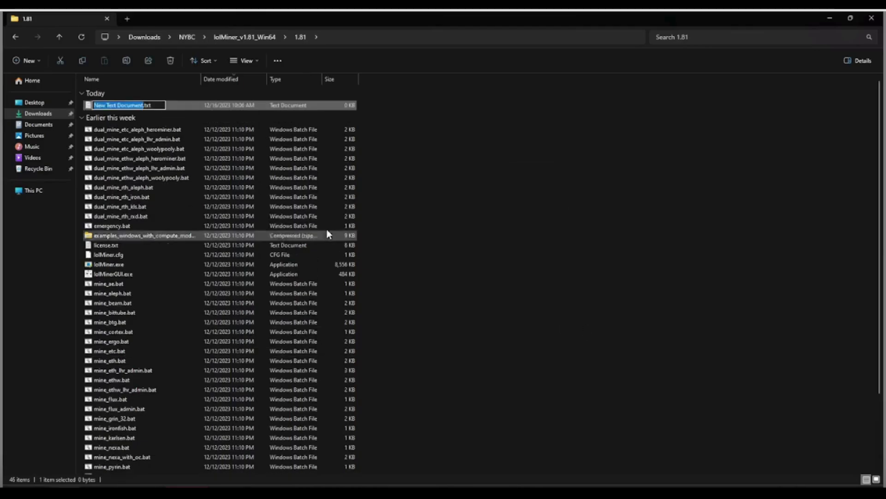
type("NY")
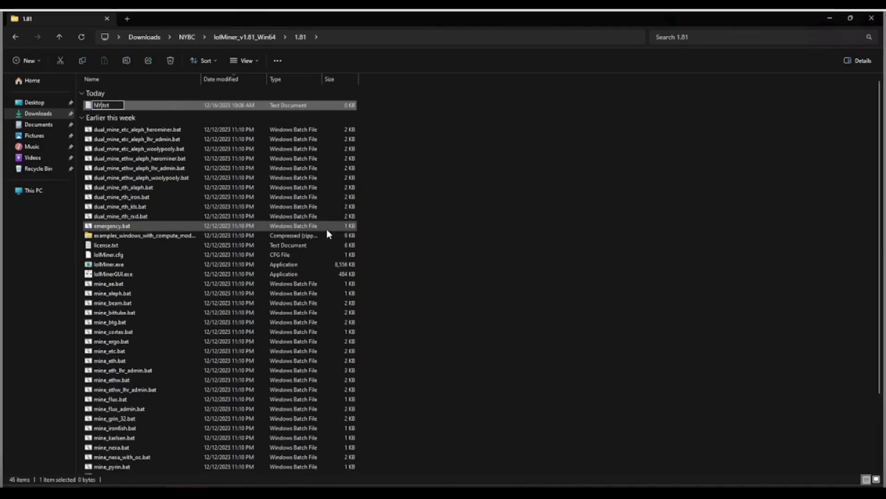
type("BC-MINING.bat")
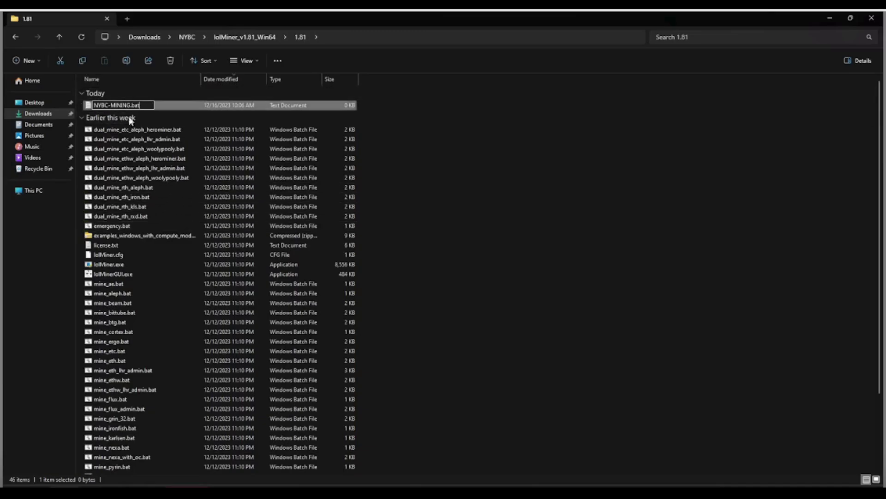
left_click(434, 179)
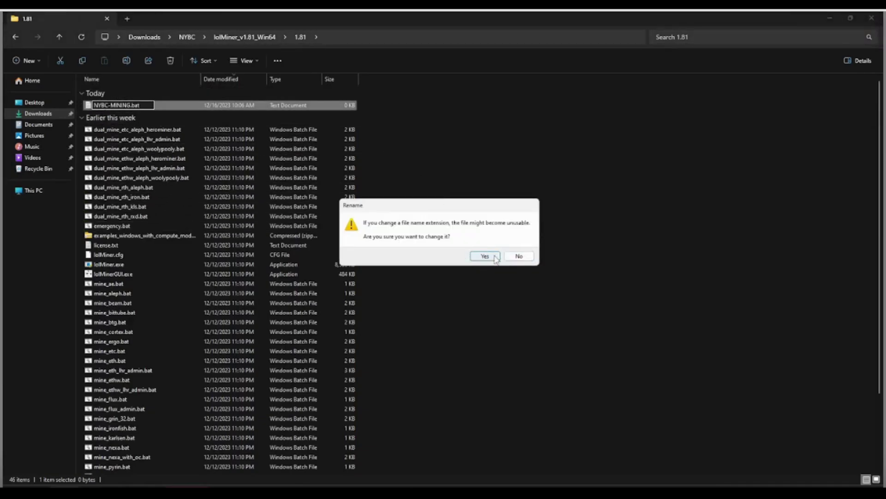
left_click(485, 256)
Step: Open the empty NYBC-MINING.bat in Notepad for editing
right_click(116, 106)
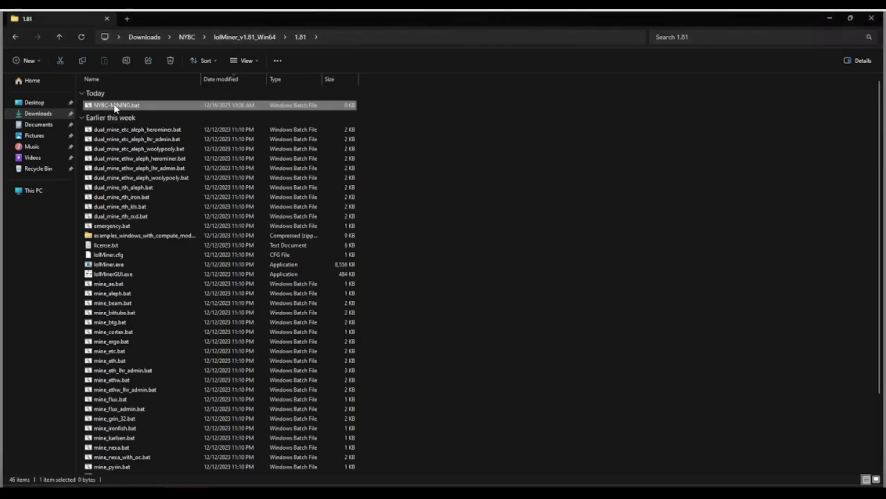
left_click(135, 121)
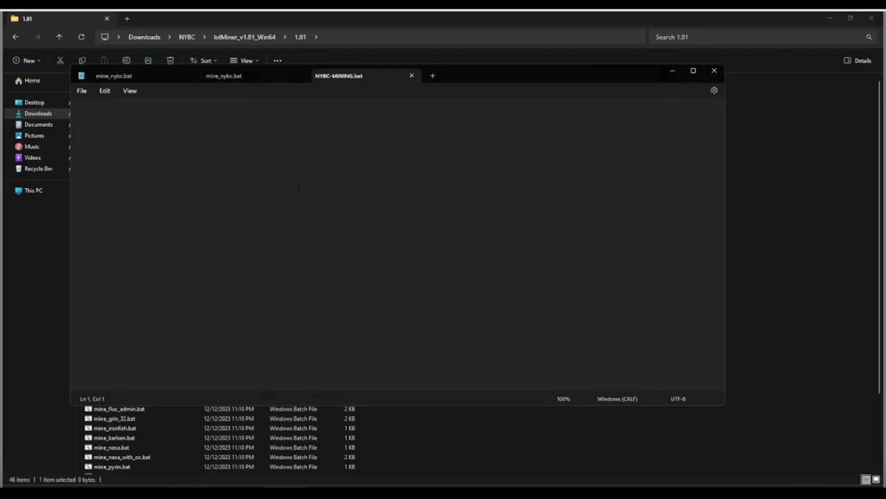
left_click(143, 482)
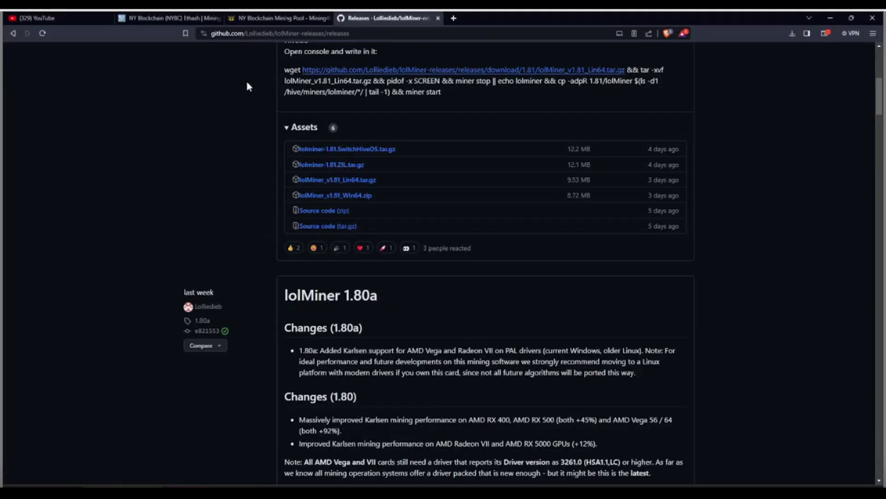
Step: On the How to Start form, choose Windows, Nvidia GPU and the Germany stratum server
left_click(261, 18)
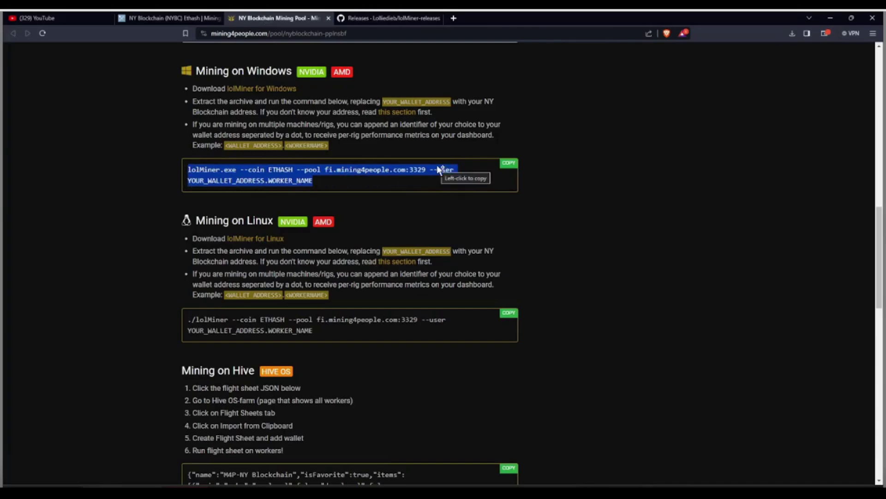
scroll(450, 203, "up", 10)
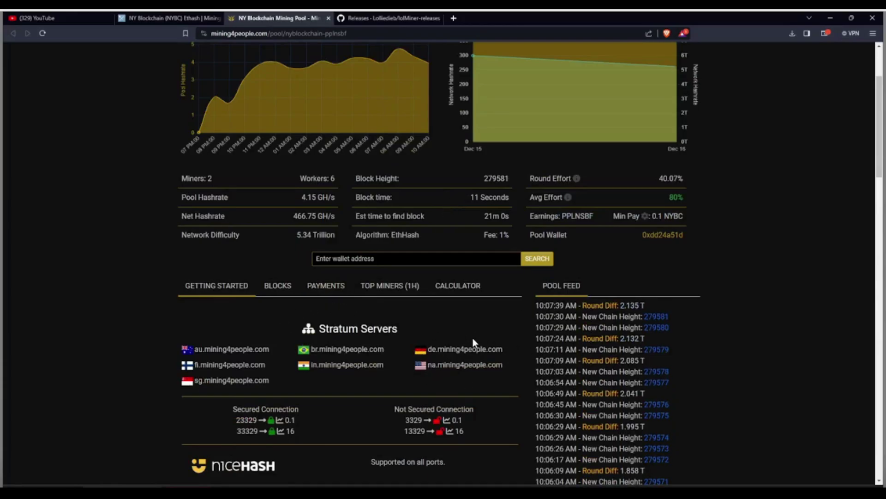
scroll(473, 342, "down", 10)
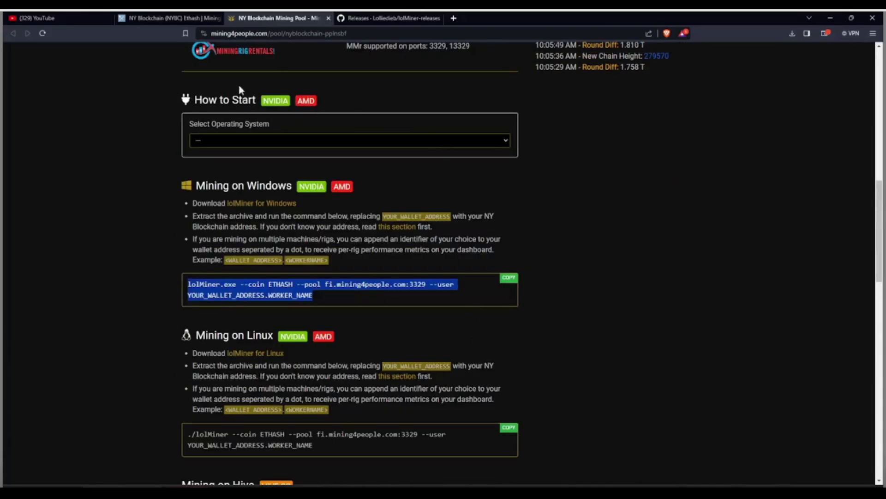
left_click(245, 143)
left_click(234, 160)
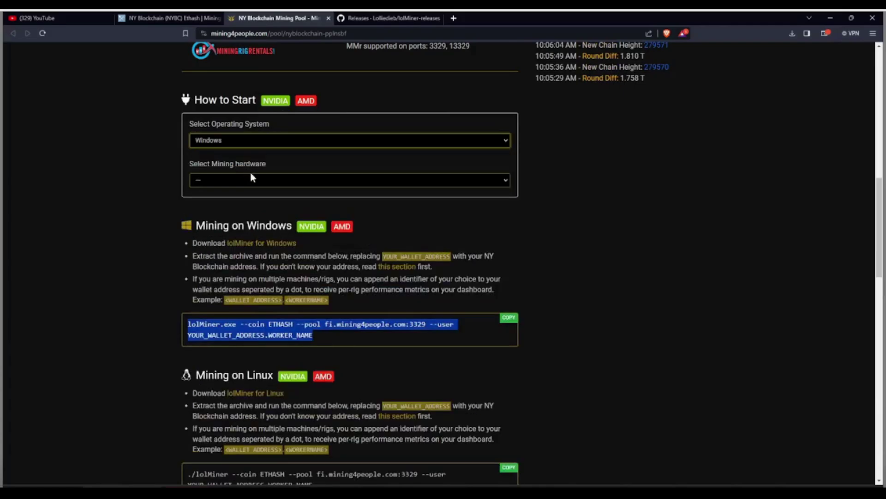
left_click(251, 180)
left_click(253, 201)
left_click(301, 221)
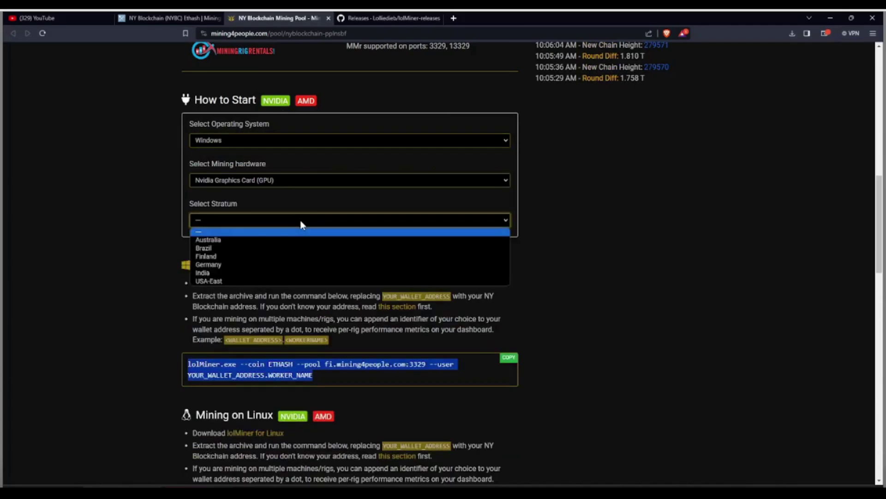
left_click(272, 265)
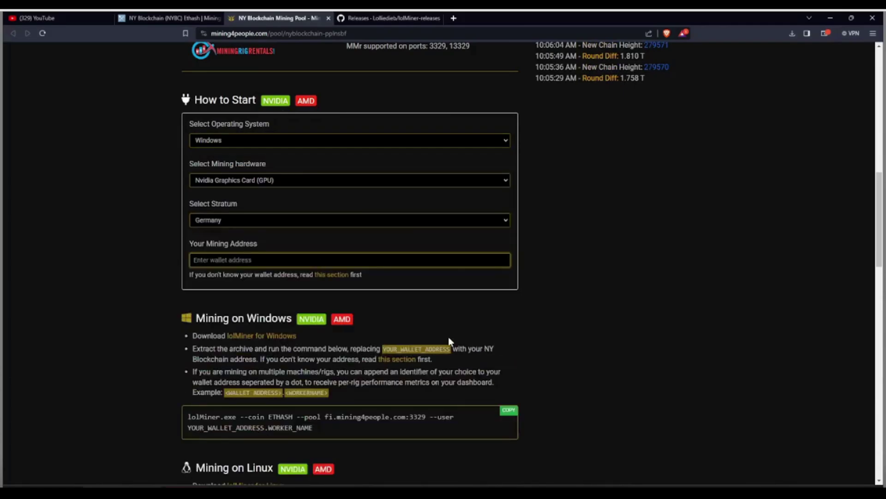
Step: Paste the wallet address, enter worker name HashOnTube-TESTNV, and refresh the miner command
scroll(447, 334, "down", 2)
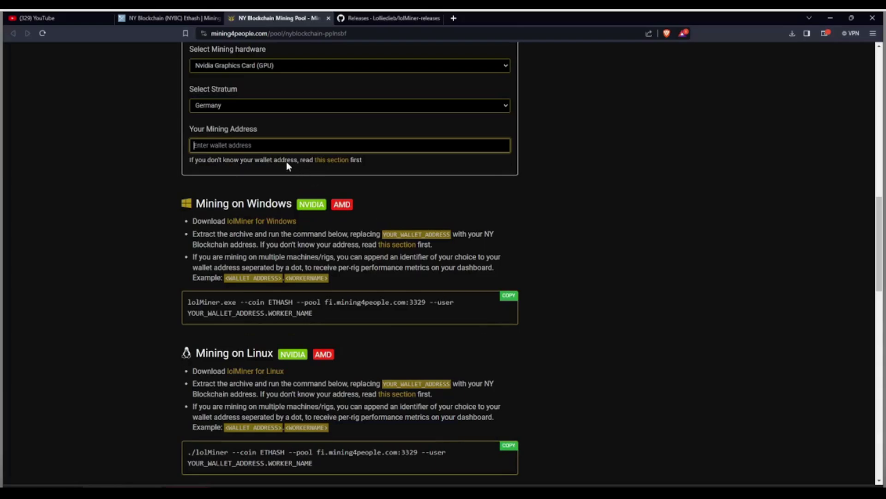
right_click(259, 143)
left_click(278, 206)
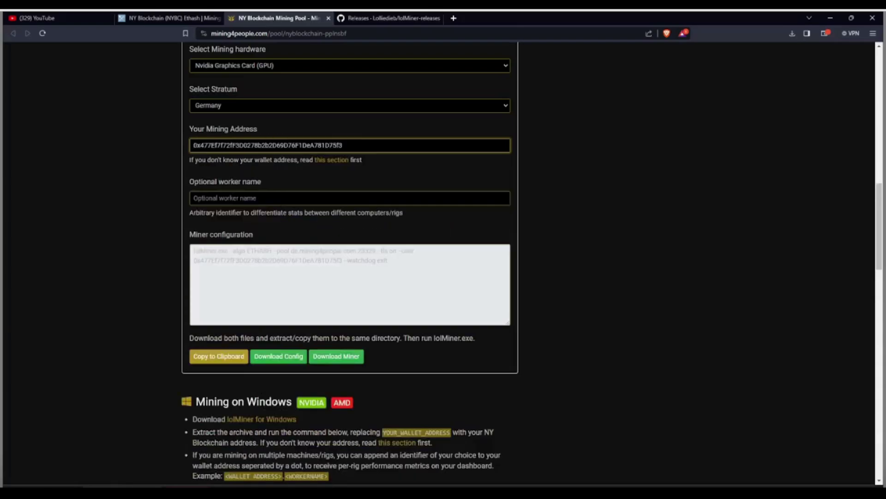
left_click(223, 196)
type("H")
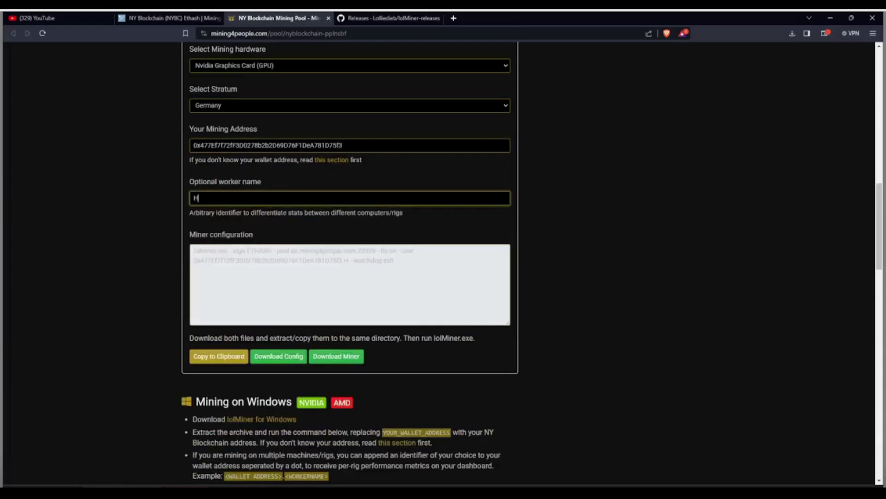
type("ashOnTube-TESTNV")
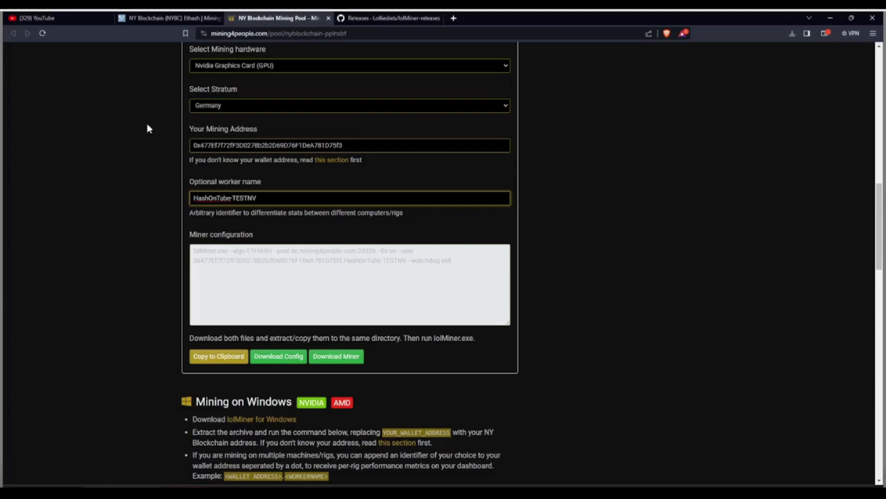
left_click(365, 265)
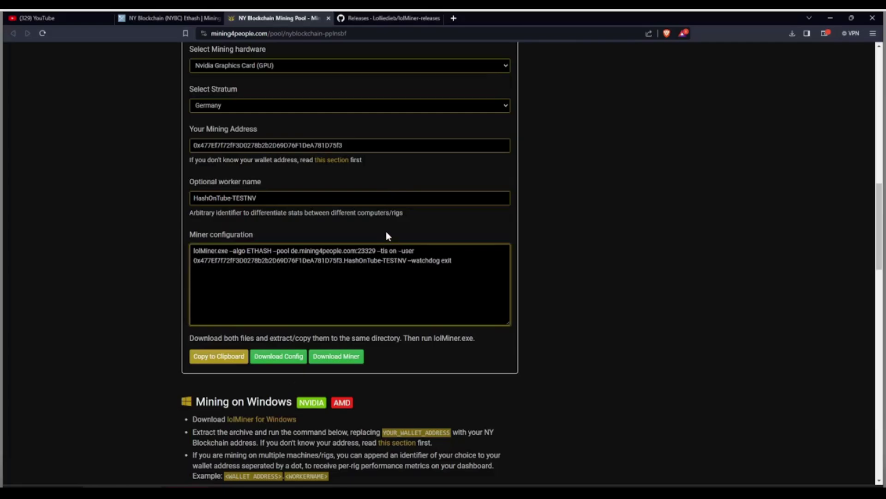
scroll(386, 233, "up", 5)
scroll(387, 236, "down", 2)
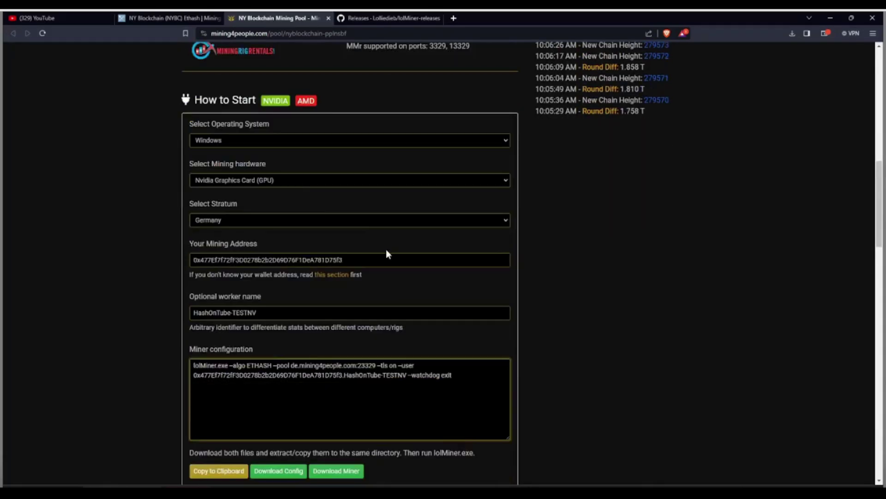
scroll(351, 263, "down", 2)
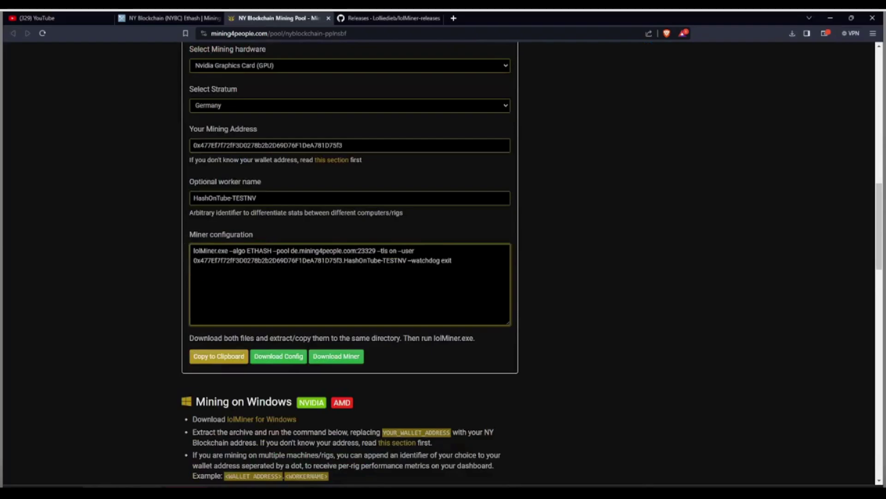
Step: Copy the miner configuration command into NYBC-MINING.bat, remove the trailing blank line, and save
triple_click(217, 259)
key("cmd+c")
right_click(215, 257)
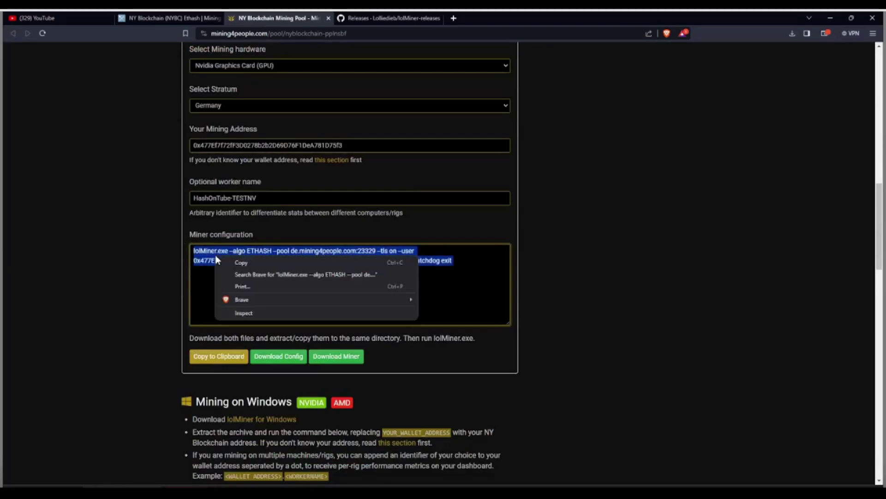
left_click(241, 262)
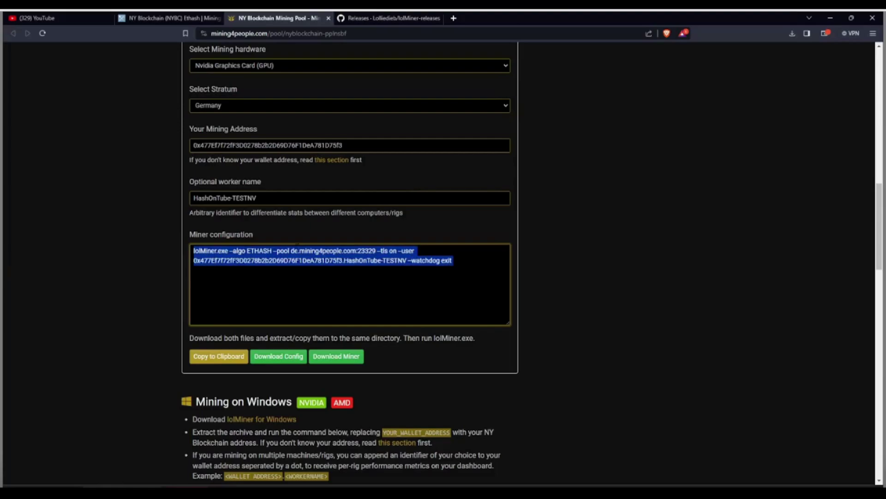
key("alt+Tab")
right_click(230, 196)
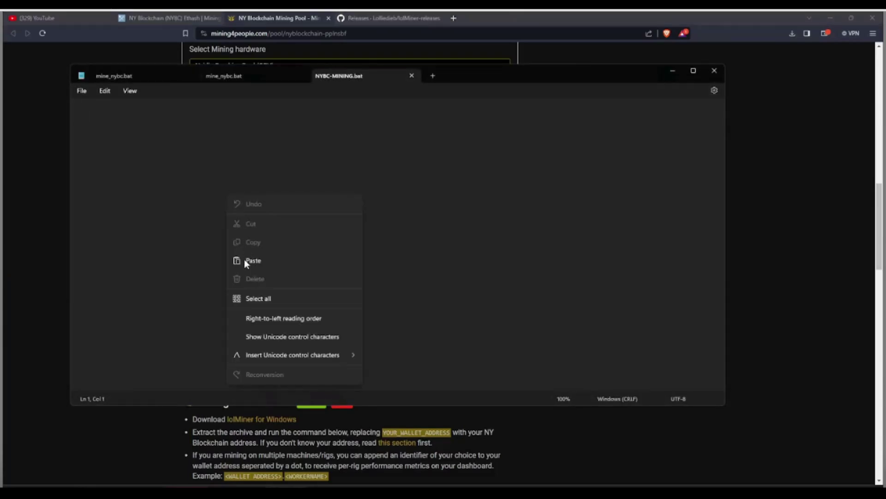
left_click(242, 261)
key("BackSpace")
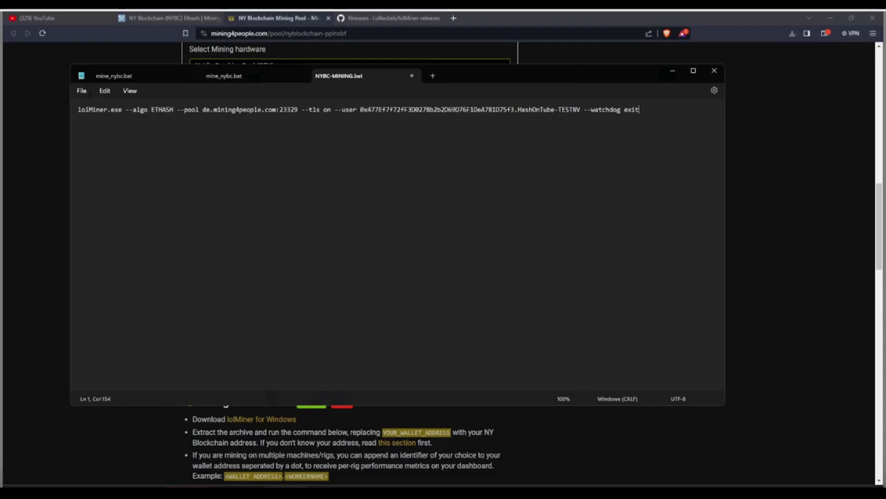
left_click(82, 90)
left_click(87, 155)
Step: Close all Notepad tabs, discarding changes to mine_nybc.bat, and return to File Explorer
triple_click(71, 113)
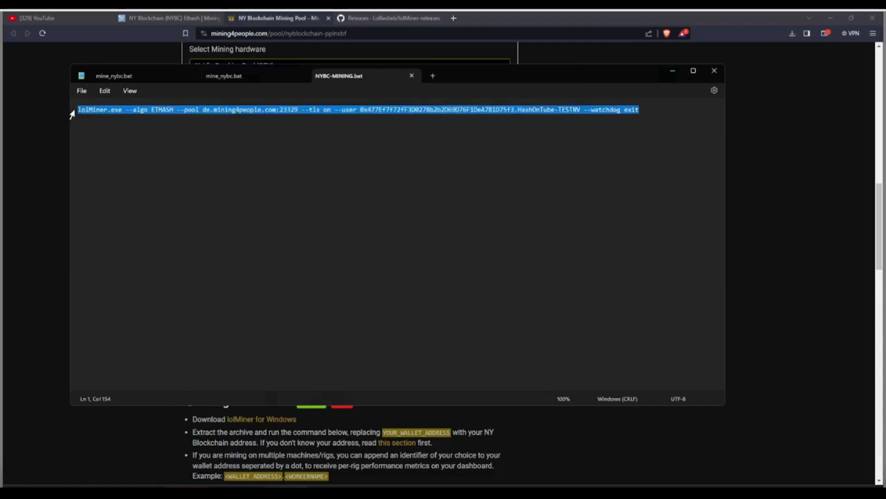
left_click(82, 90)
left_click(84, 152)
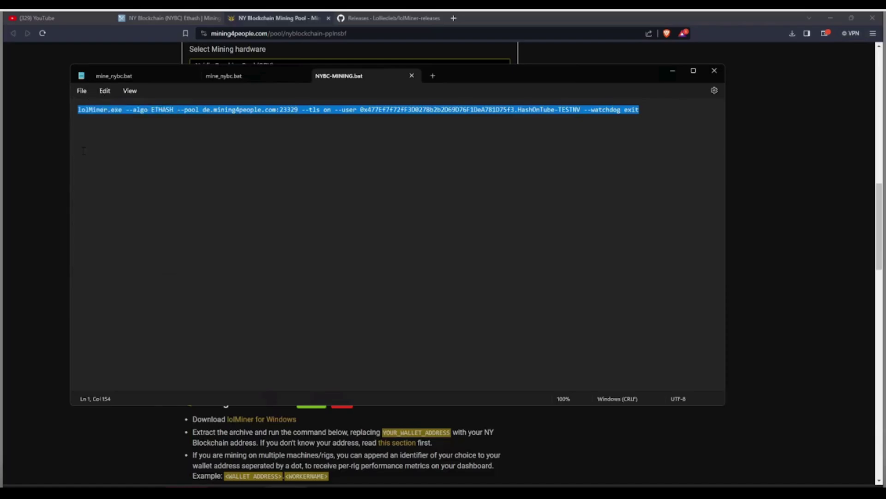
left_click(412, 76)
left_click(301, 76)
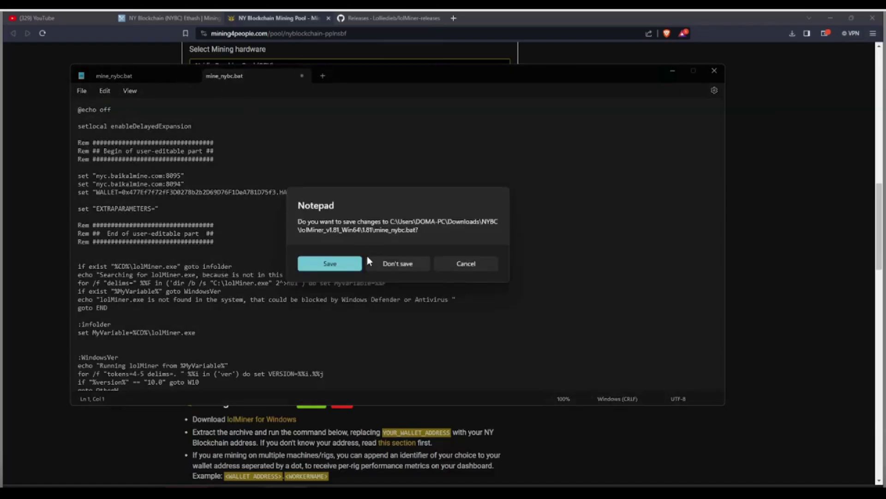
left_click(369, 262)
left_click(192, 76)
left_click(403, 264)
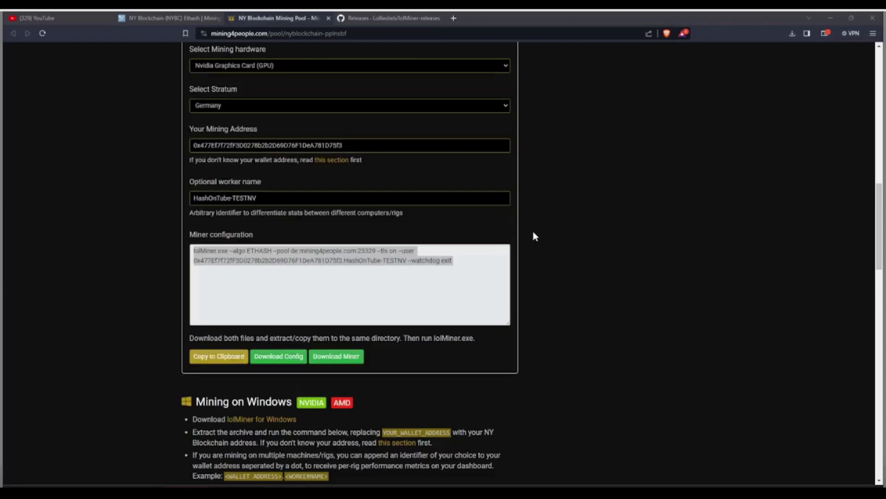
key("alt+Tab")
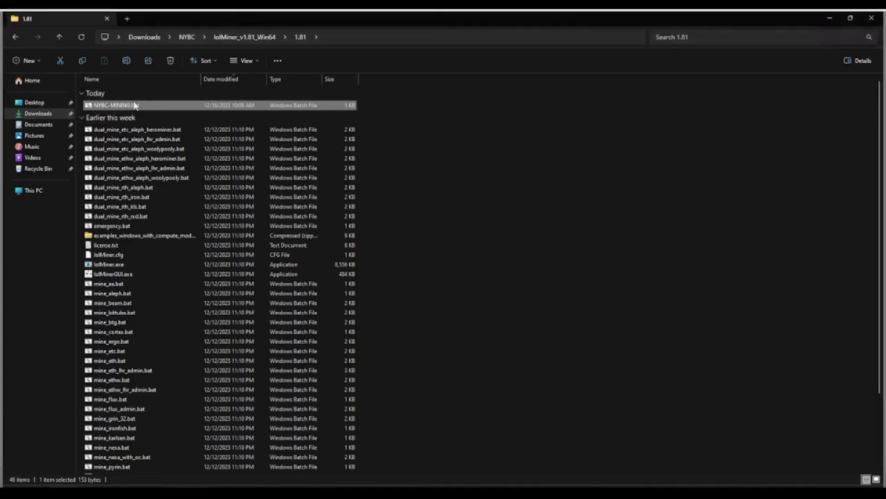
Step: Run NYBC-MINING.bat, maximize the lolMiner console, minimize lolMinerGUI, and switch back to Brave
right_click(107, 102)
left_click(140, 111)
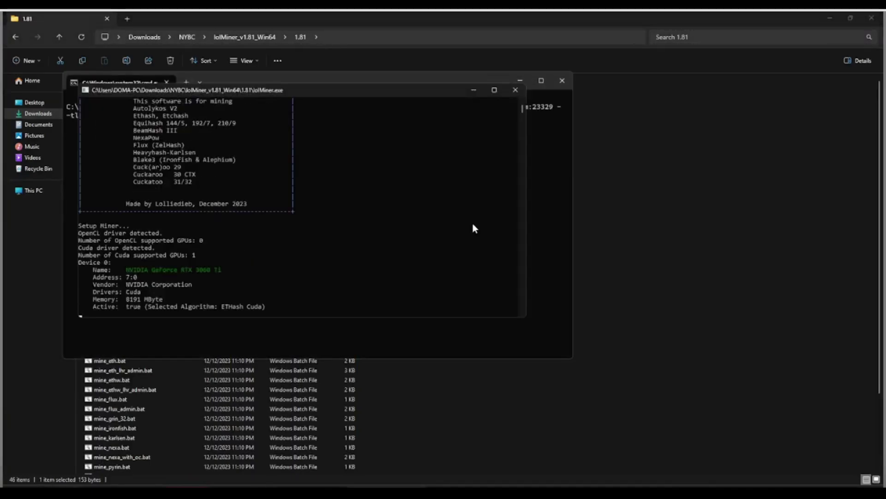
left_click(494, 90)
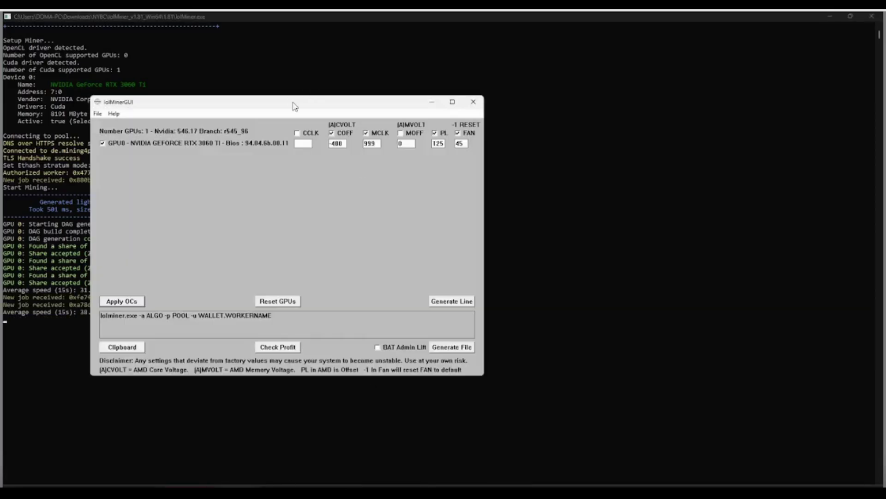
left_click_drag(293, 106, 633, 114)
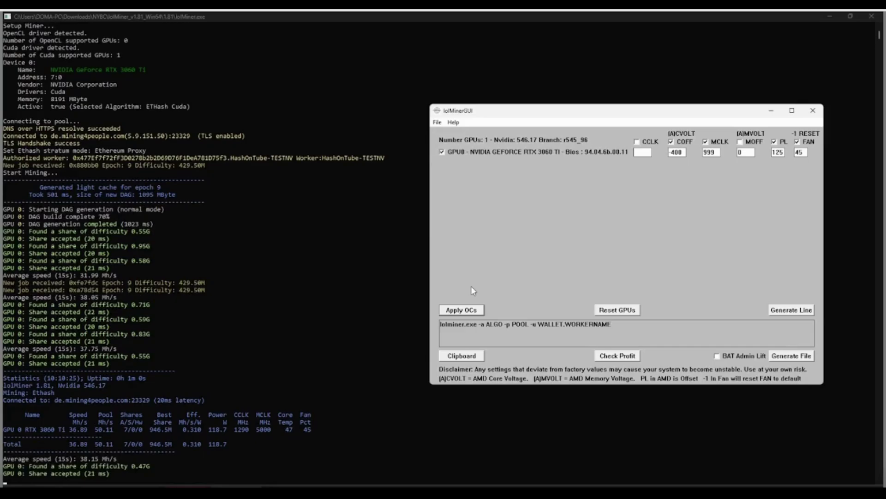
left_click(771, 113)
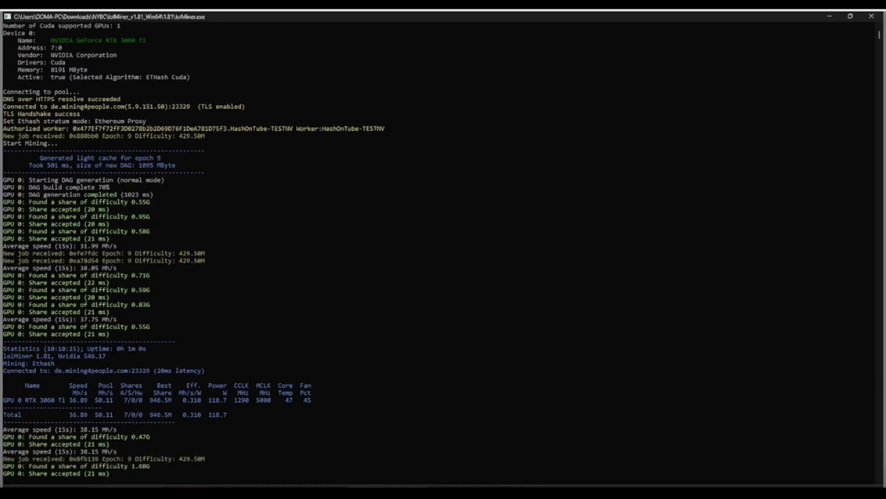
mouse_move(123, 492)
left_click(122, 453)
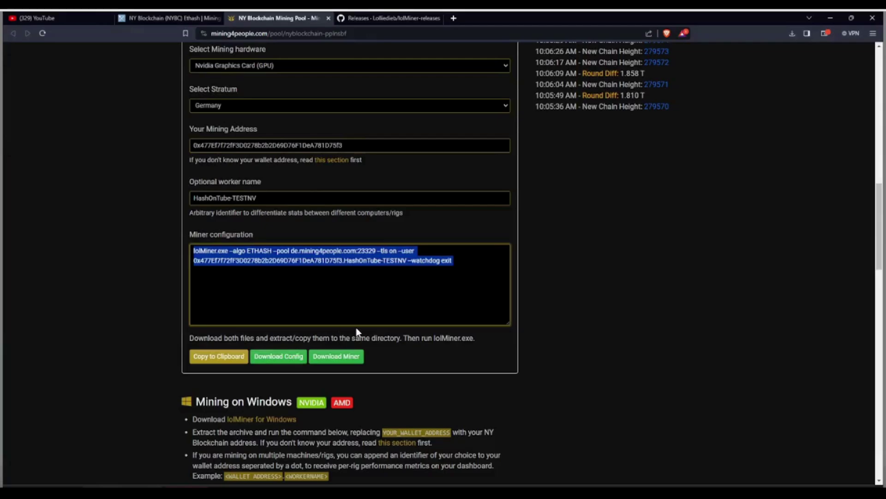
Step: Copy the wallet's Mining Address from the page
double_click(284, 144)
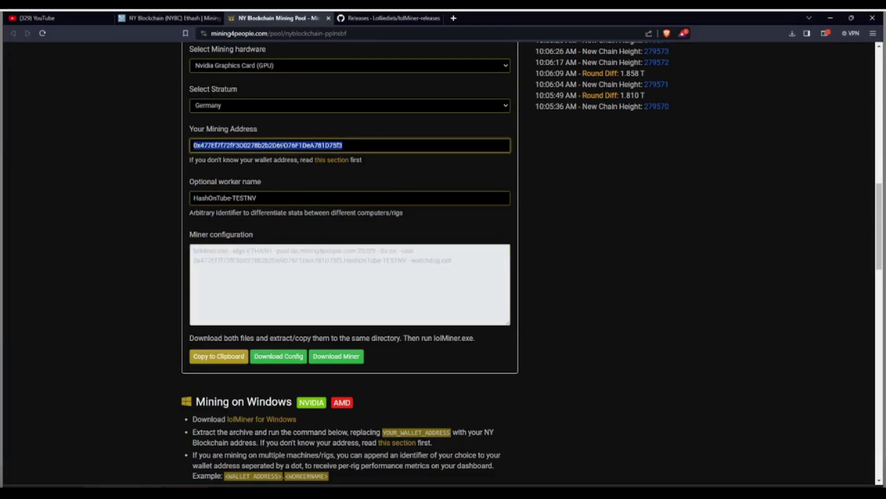
right_click(283, 146)
left_click(305, 181)
Step: Paste the mining address into the wallet search box at the top and search
scroll(525, 253, "up", 10)
scroll(525, 253, "up", 3)
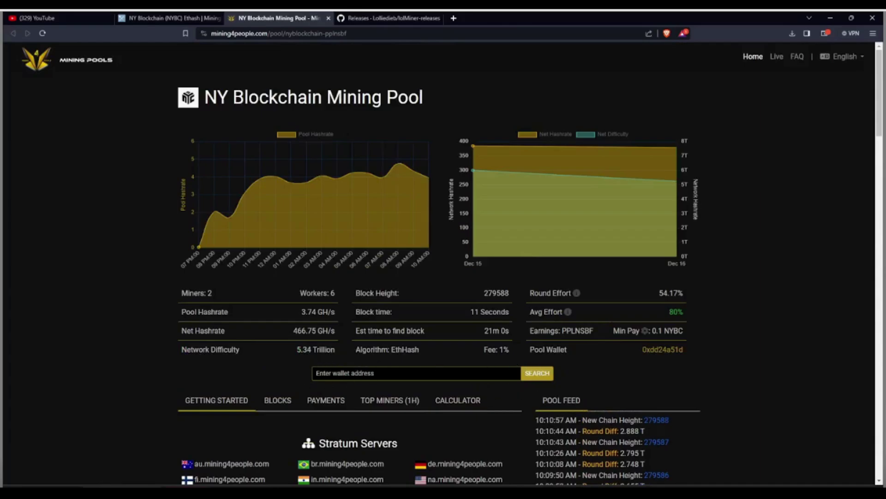
right_click(335, 373)
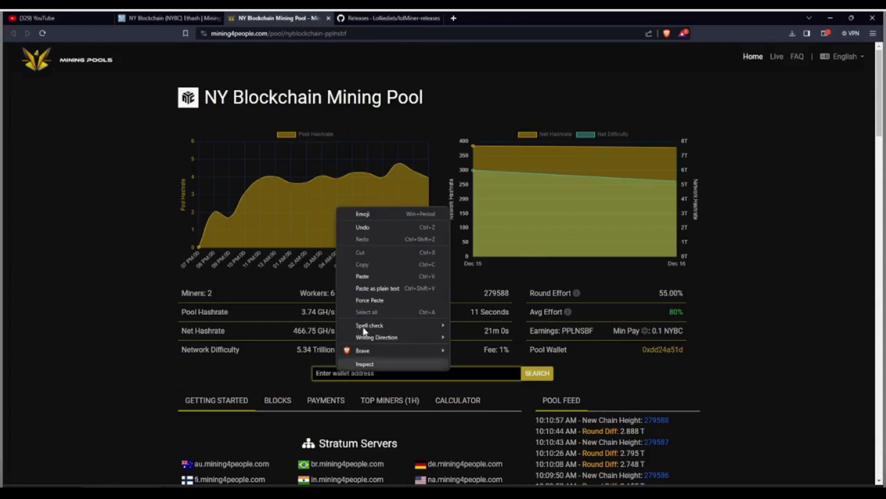
left_click(365, 282)
left_click(537, 373)
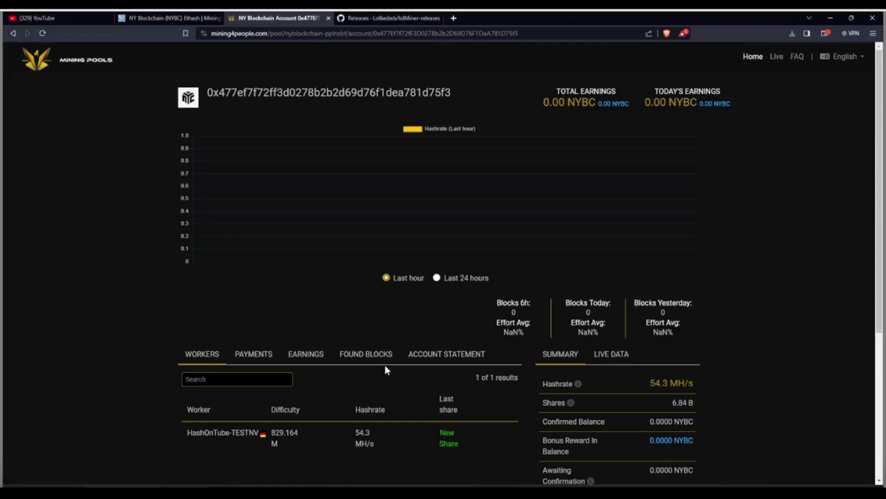
Step: Confirm worker HashOnTube-TESTNV is listed hashing at 54.3 MH/s with fresh shares
left_click_drag(186, 433, 268, 426)
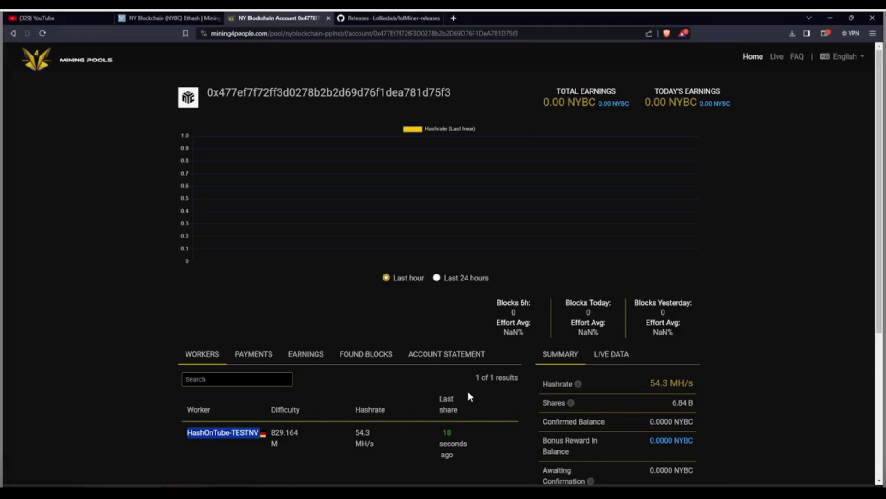
scroll(550, 374, "down", 3)
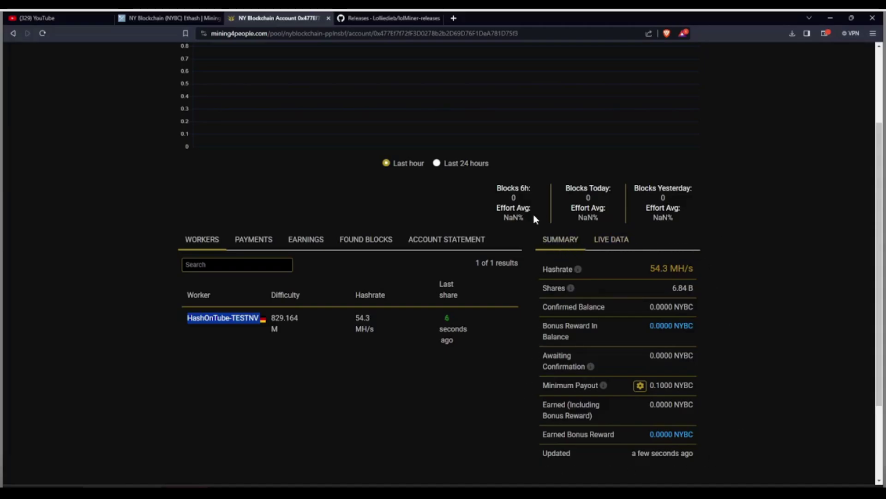
scroll(481, 215, "up", 3)
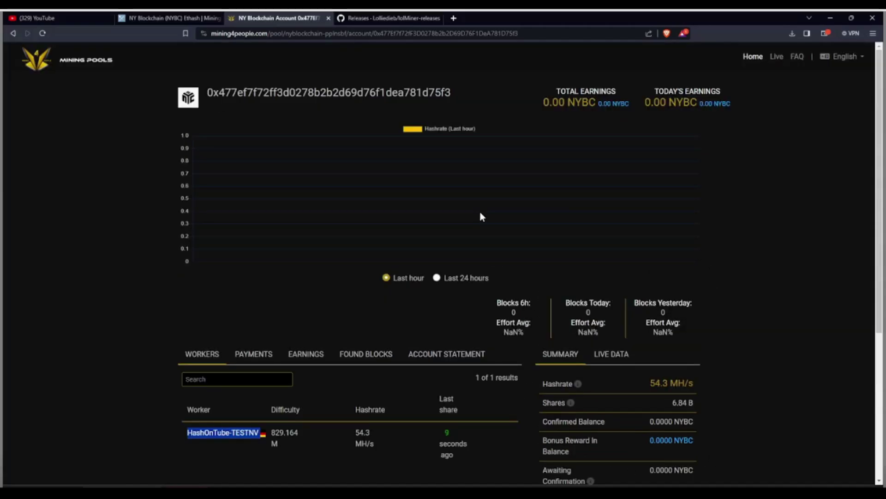